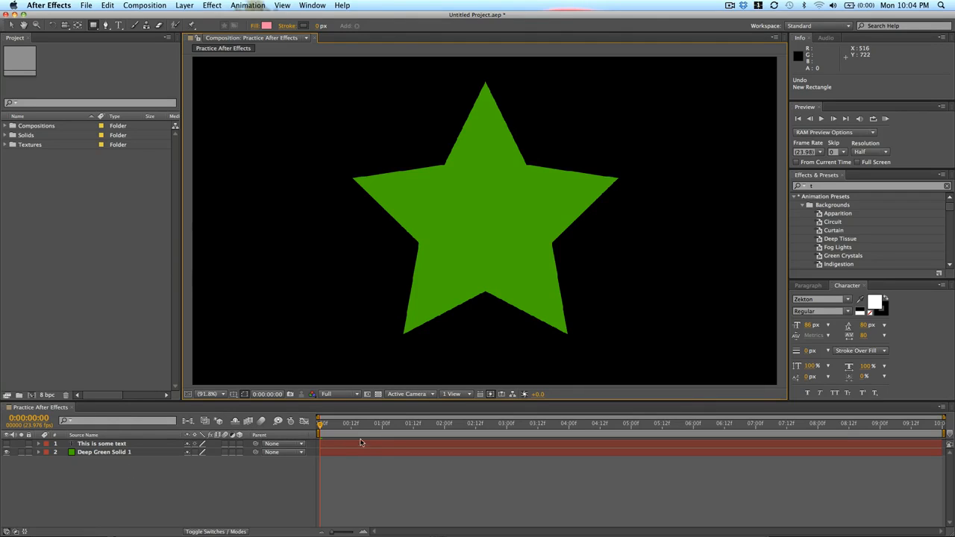
Toggle the visibility of the text and solid layers, ending with the text layer hidden.
{"action": "left_click", "coordinate": [109, 452]}
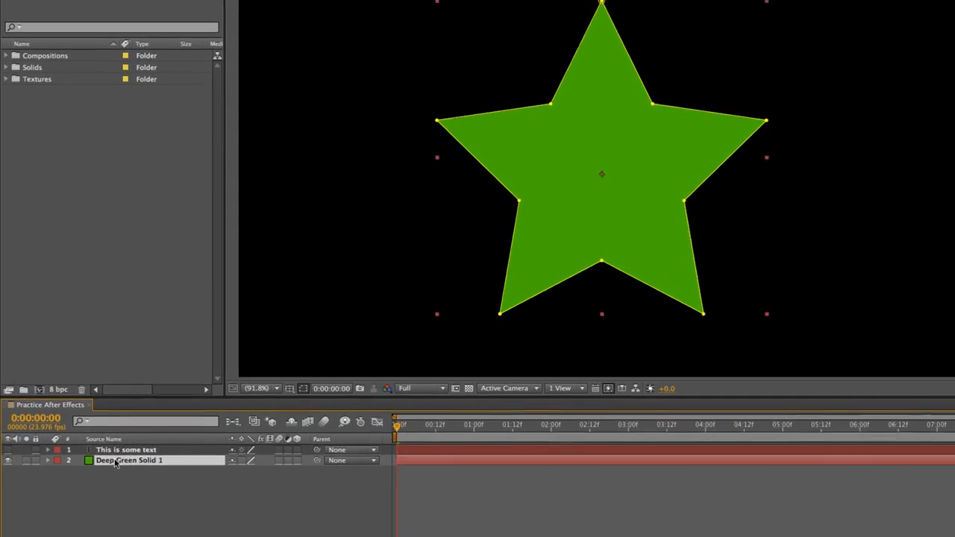
{"action": "left_click", "coordinate": [129, 451]}
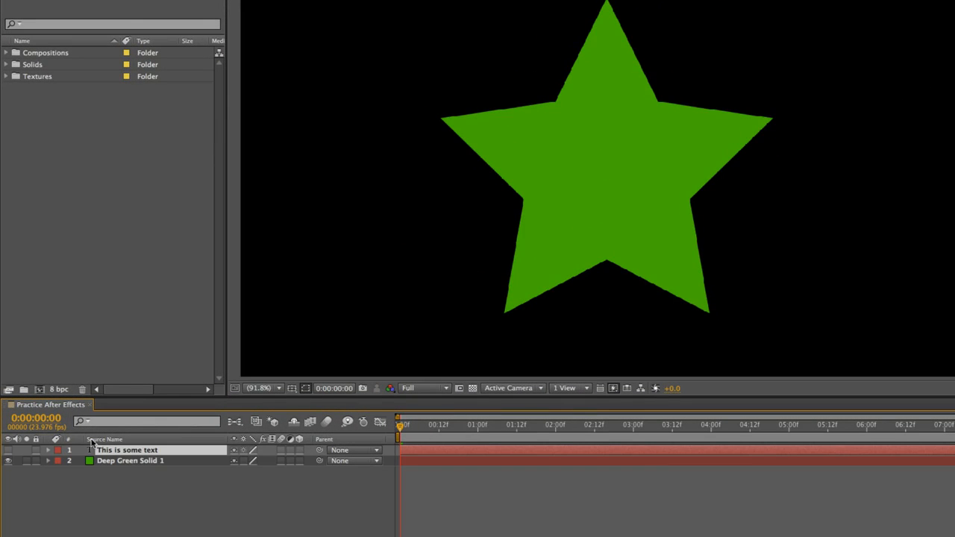
{"action": "left_click", "coordinate": [9, 451]}
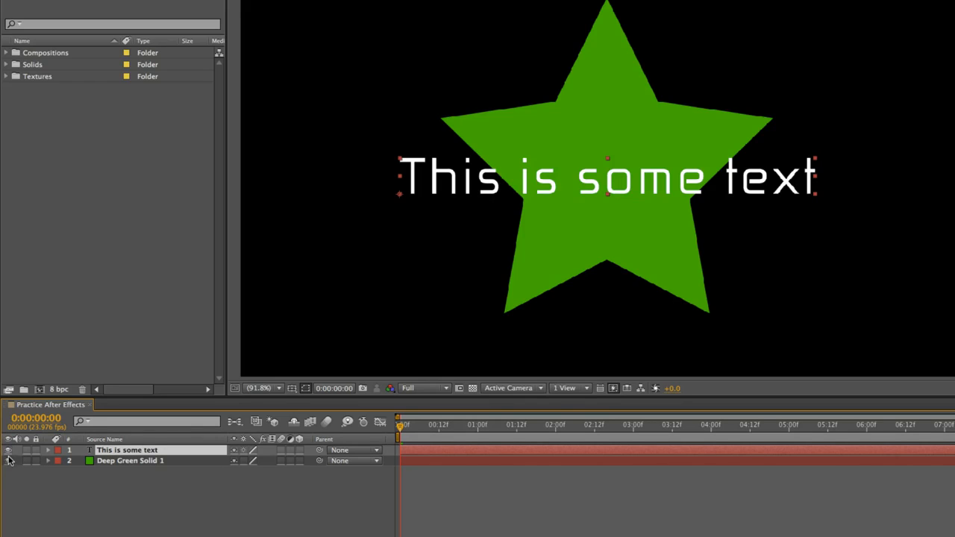
{"action": "left_click", "coordinate": [9, 460]}
{"action": "left_click", "coordinate": [66, 492]}
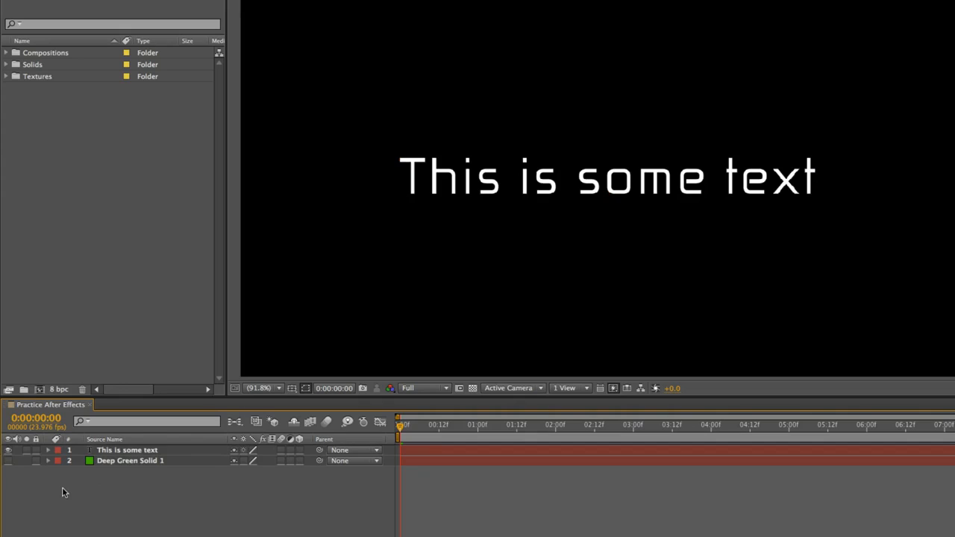
{"action": "left_click", "coordinate": [9, 460]}
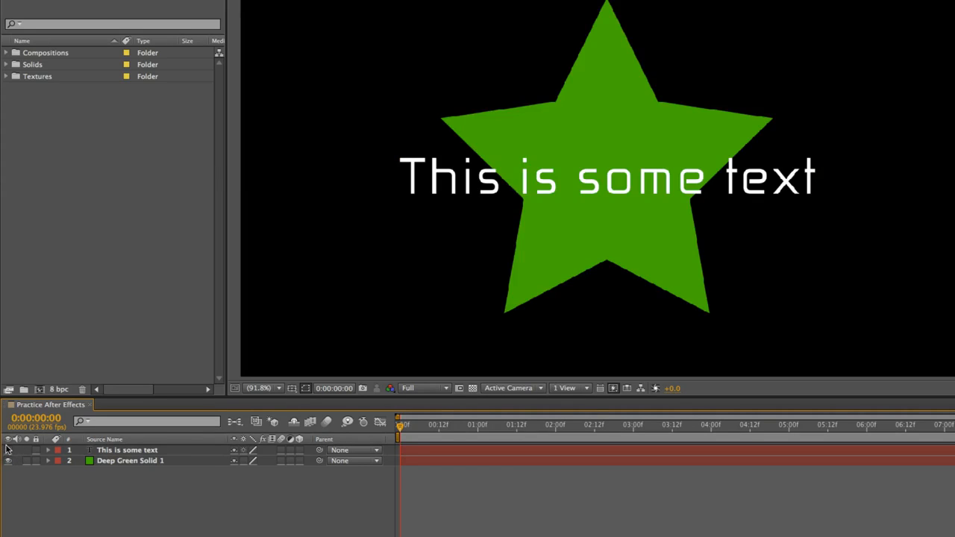
{"action": "left_click", "coordinate": [8, 449]}
{"action": "left_click", "coordinate": [8, 449]}
{"action": "left_click", "coordinate": [7, 449]}
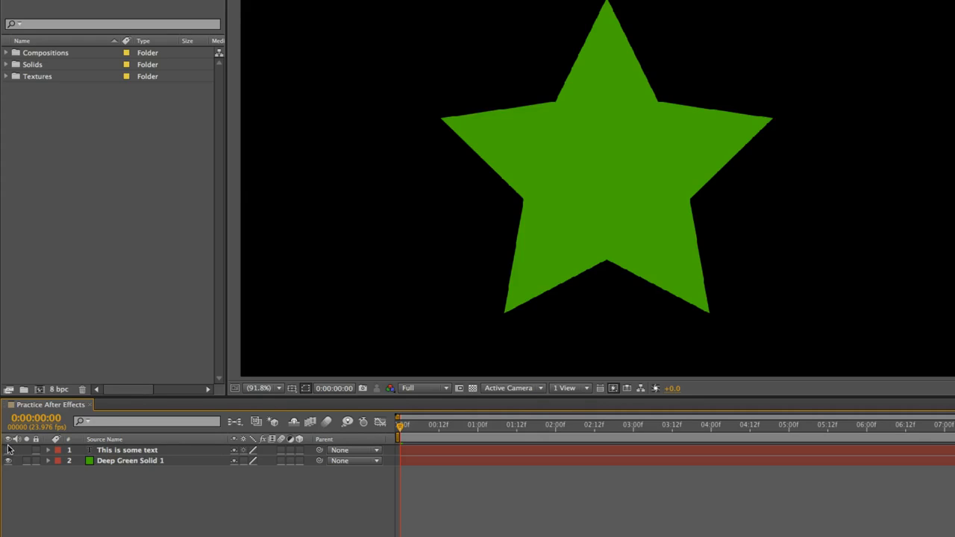
Rename the Deep Green Solid 1 layer to Green Star.
{"action": "left_click", "coordinate": [138, 460]}
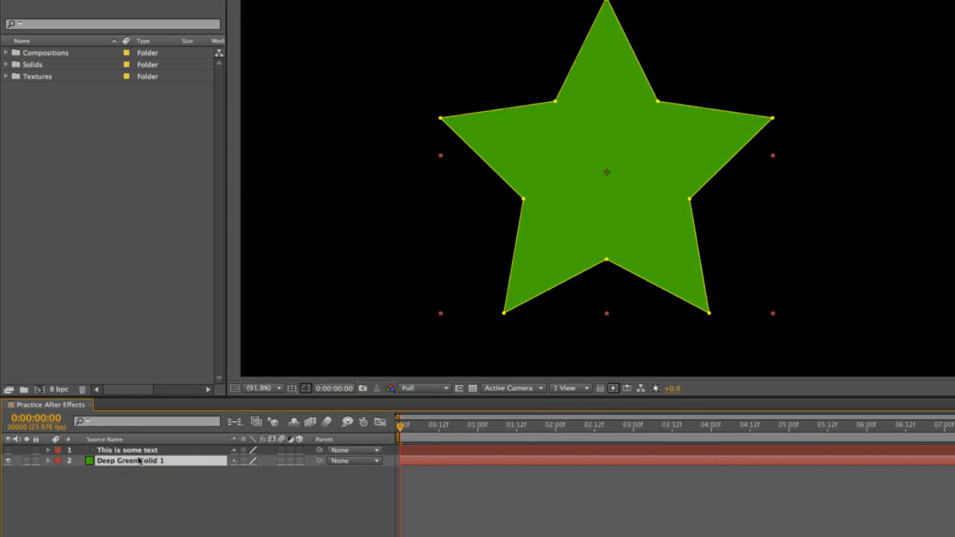
{"action": "key", "text": "Return"}
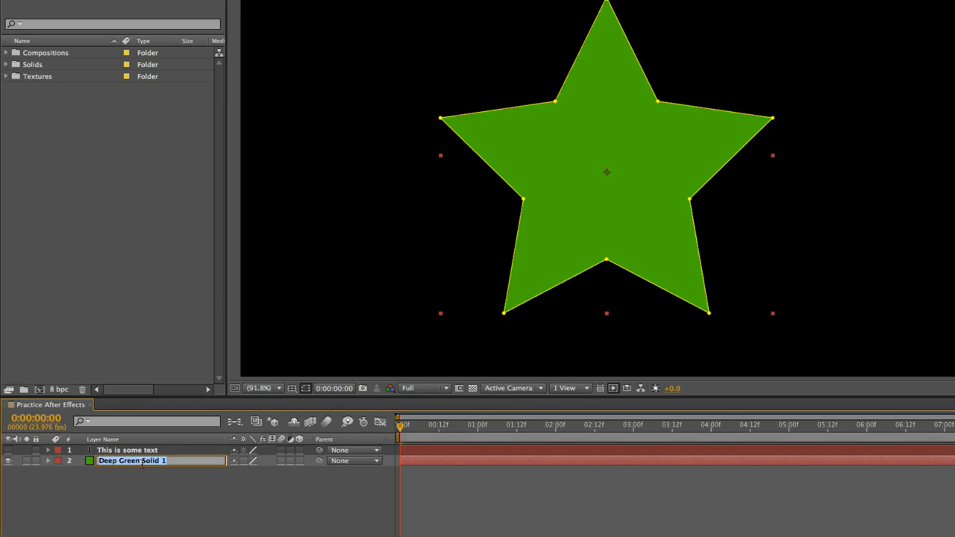
{"action": "left_click", "coordinate": [142, 463]}
{"action": "left_click", "coordinate": [146, 485]}
{"action": "left_click", "coordinate": [153, 451]}
{"action": "double_click", "coordinate": [153, 462]}
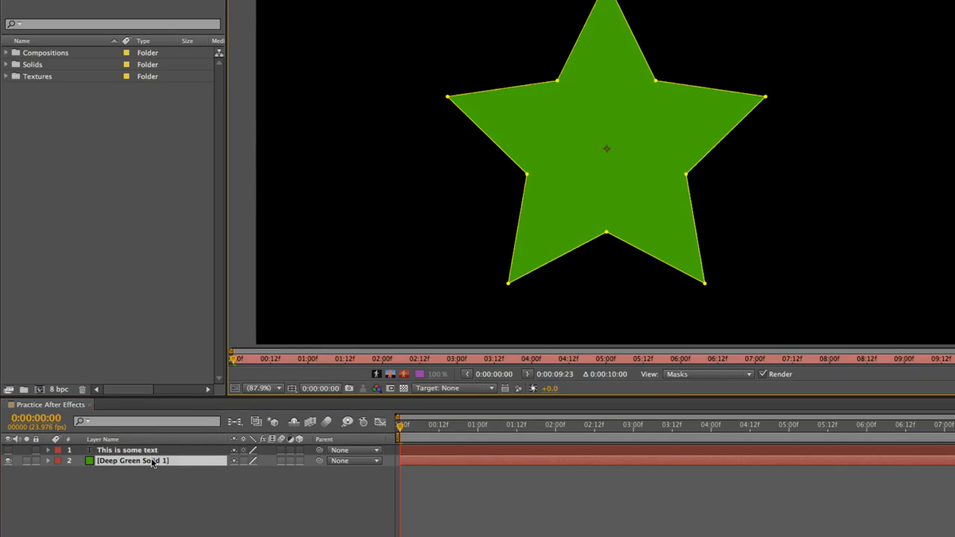
{"action": "key", "text": "Return"}
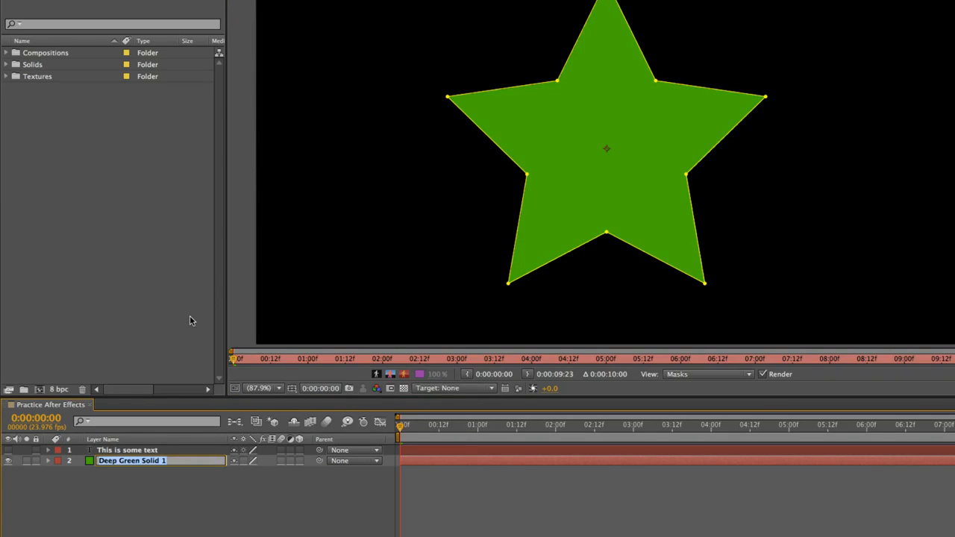
{"action": "type", "text": "Gree"}
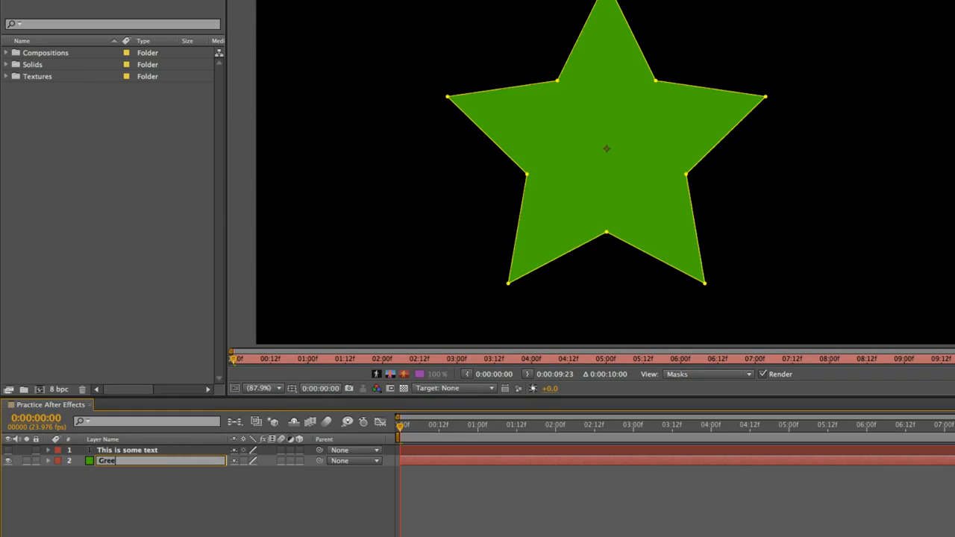
{"action": "type", "text": "n Star"}
{"action": "key", "text": "Return"}
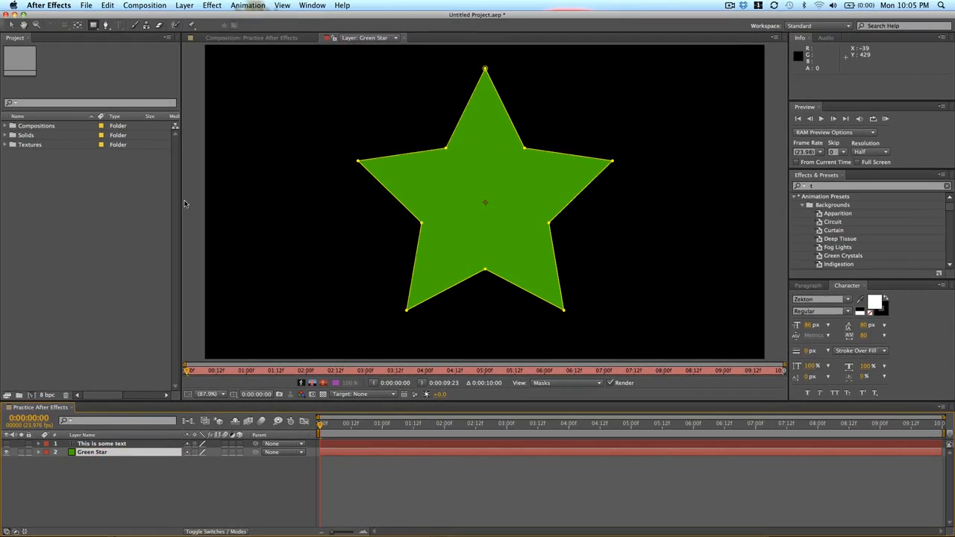
Open the Green Star layer in its own Layer viewer and return to the composition viewer.
{"action": "left_click", "coordinate": [259, 41]}
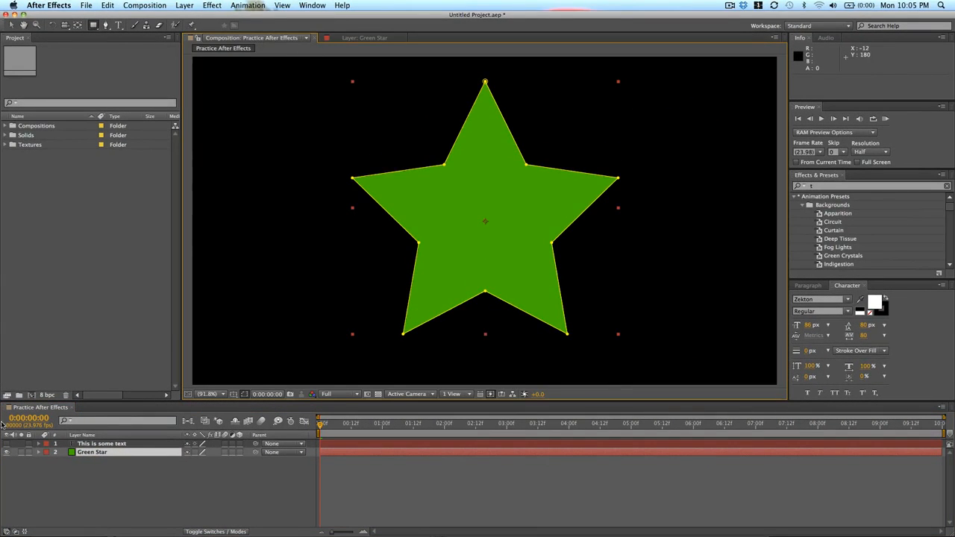
{"action": "double_click", "coordinate": [124, 455]}
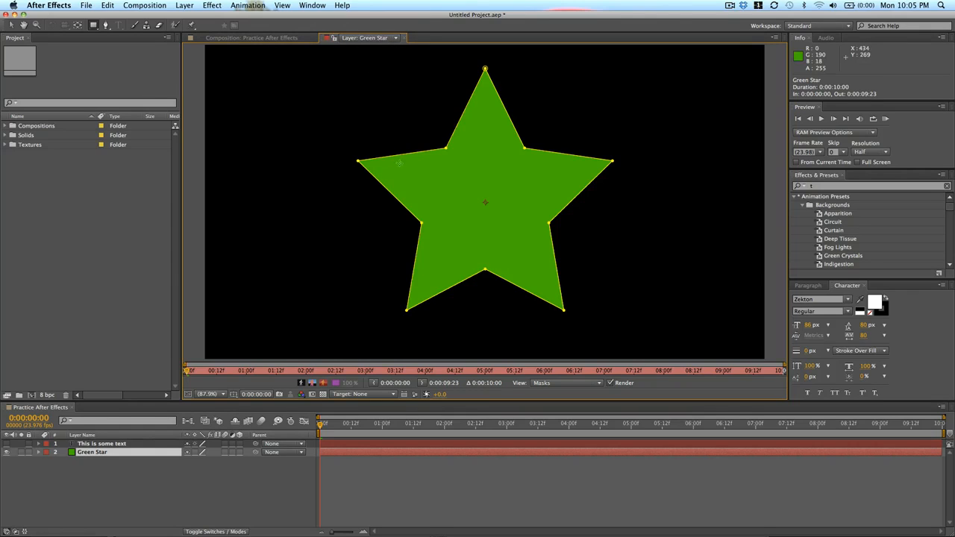
{"action": "left_click", "coordinate": [261, 38]}
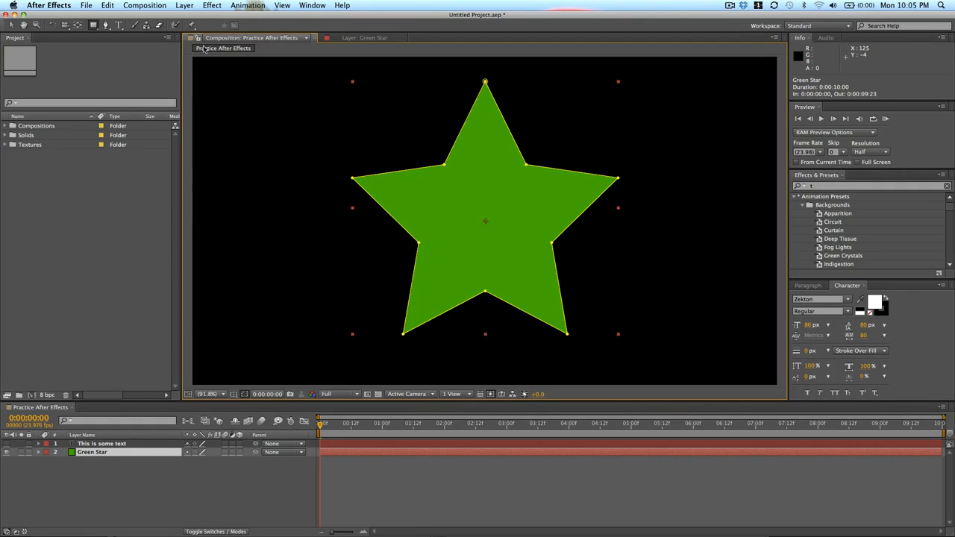
{"action": "left_click", "coordinate": [357, 478]}
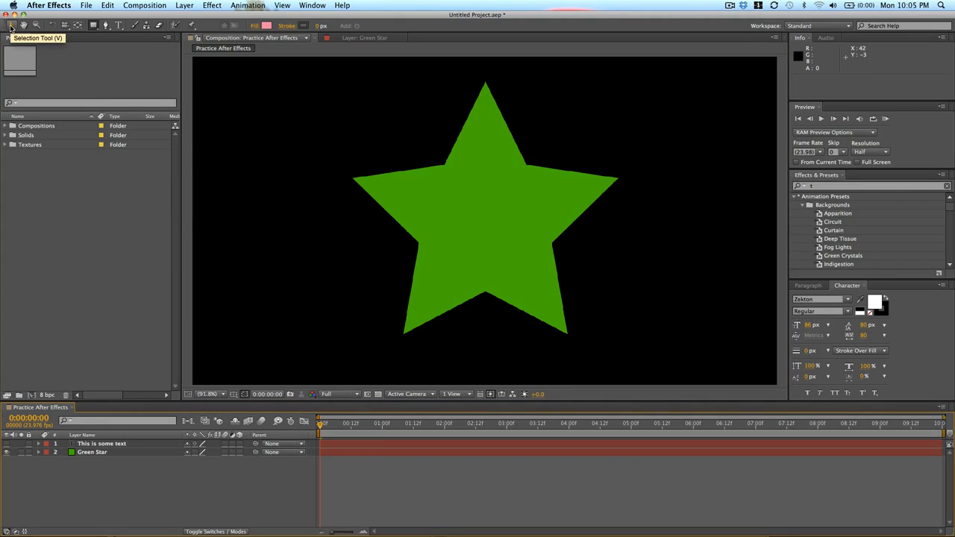
With the Selection tool, move the green star slightly within the composition.
{"action": "left_click", "coordinate": [11, 25]}
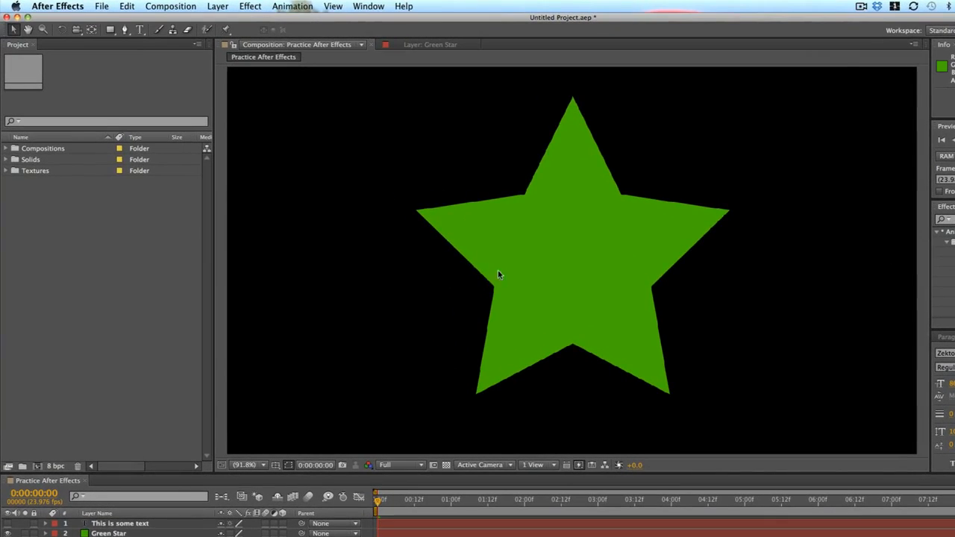
{"action": "left_click", "coordinate": [524, 184]}
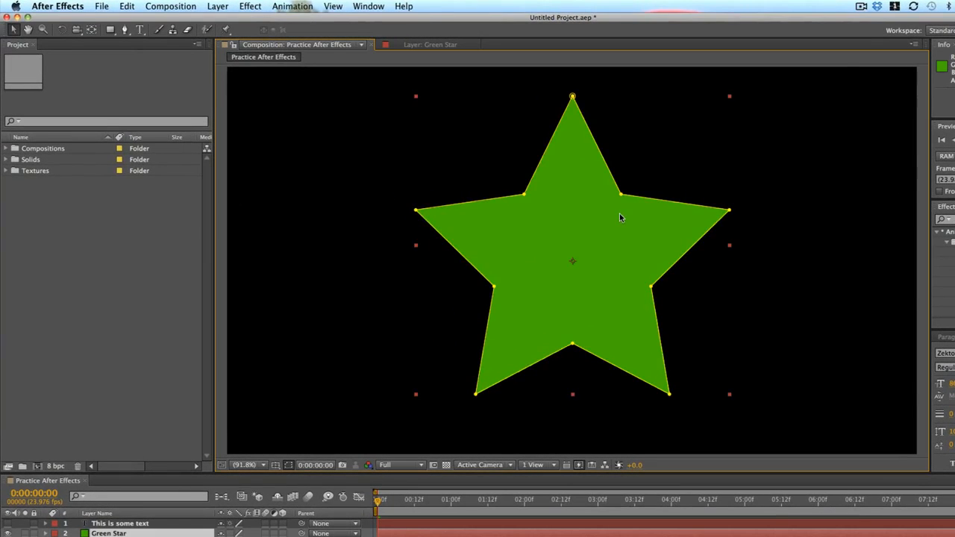
{"action": "left_click_drag", "start_coordinate": [619, 217], "coordinate": [494, 284]}
{"action": "left_click_drag", "start_coordinate": [448, 246], "coordinate": [560, 175]}
{"action": "left_click", "coordinate": [754, 188]}
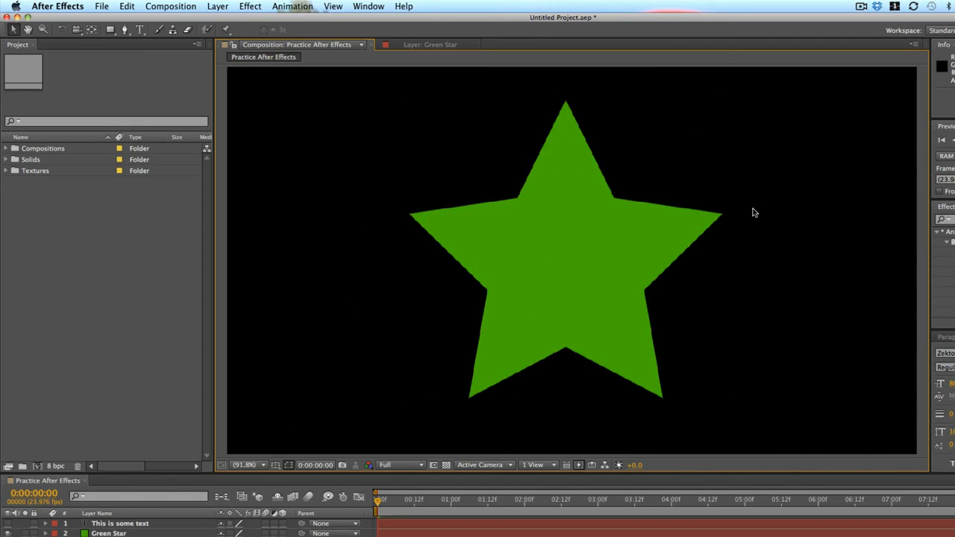
Show the text layer again and move the text up near the top of the frame.
{"action": "left_click", "coordinate": [8, 523]}
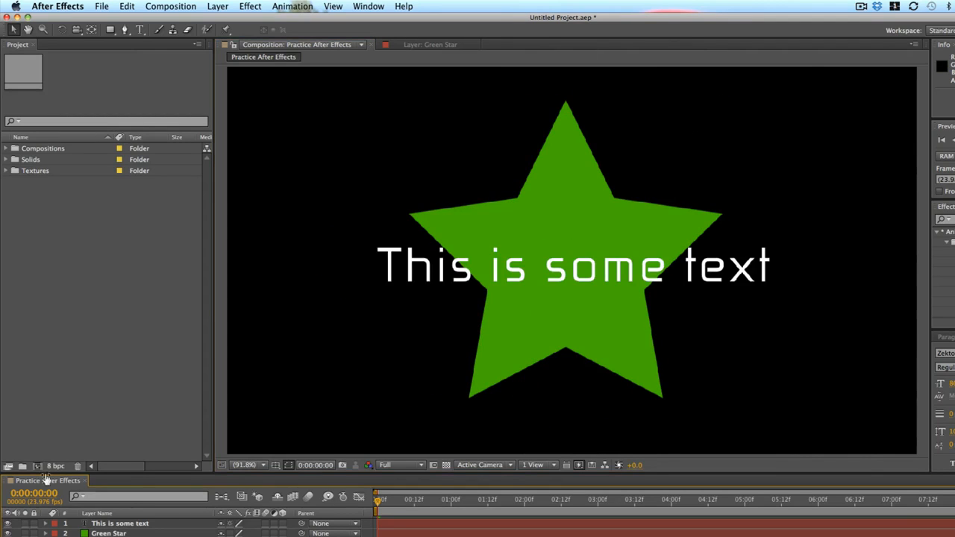
{"action": "left_click", "coordinate": [561, 262]}
{"action": "left_click", "coordinate": [600, 199]}
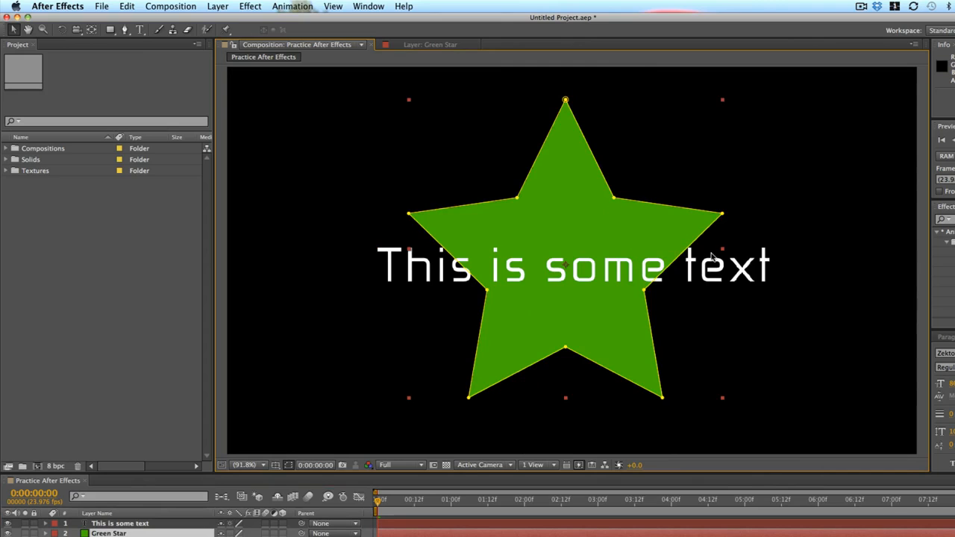
{"action": "left_click_drag", "start_coordinate": [744, 267], "coordinate": [663, 133]}
Nudge the star slightly and undo an attempted narrow rescale of it by a corner handle.
{"action": "left_click_drag", "start_coordinate": [593, 238], "coordinate": [552, 247]}
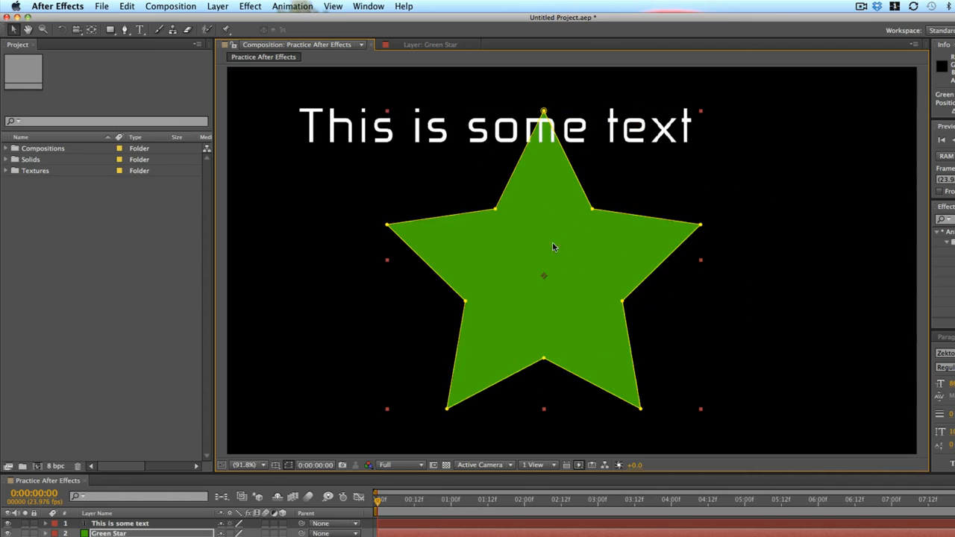
{"action": "left_click_drag", "start_coordinate": [701, 115], "coordinate": [561, 184]}
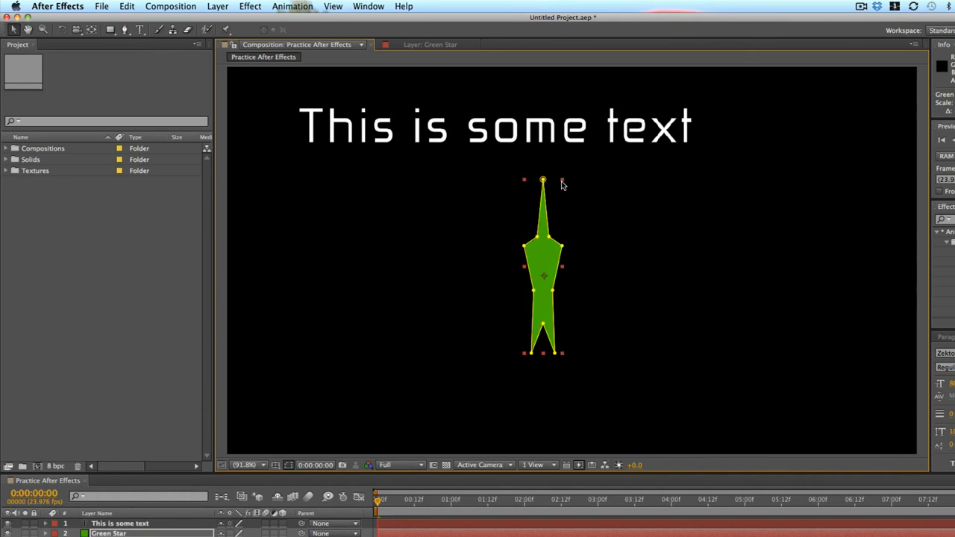
{"action": "key", "text": "super+z"}
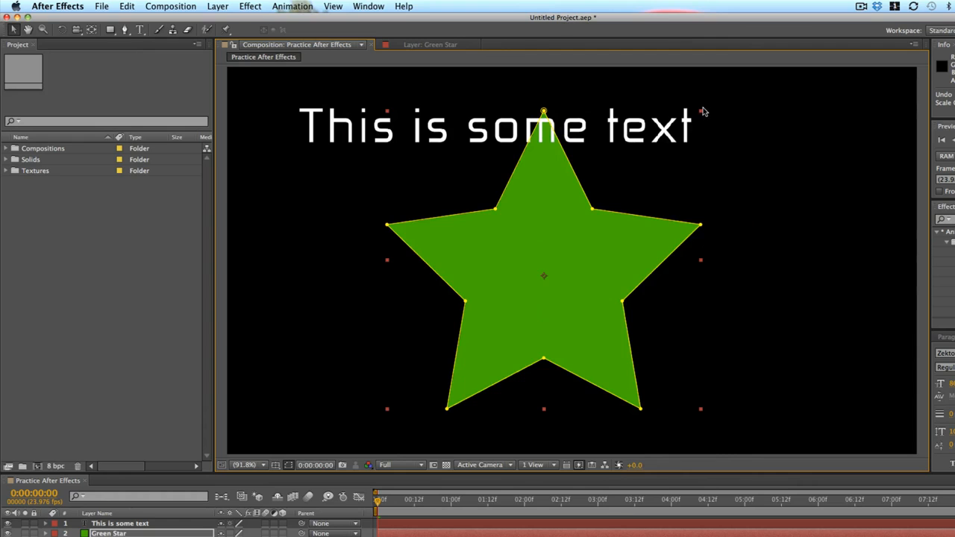
Try enlarging the text by its corner handle and undo the scaling.
{"action": "left_click_drag", "start_coordinate": [701, 115], "coordinate": [831, 131]}
{"action": "left_click", "coordinate": [376, 137]}
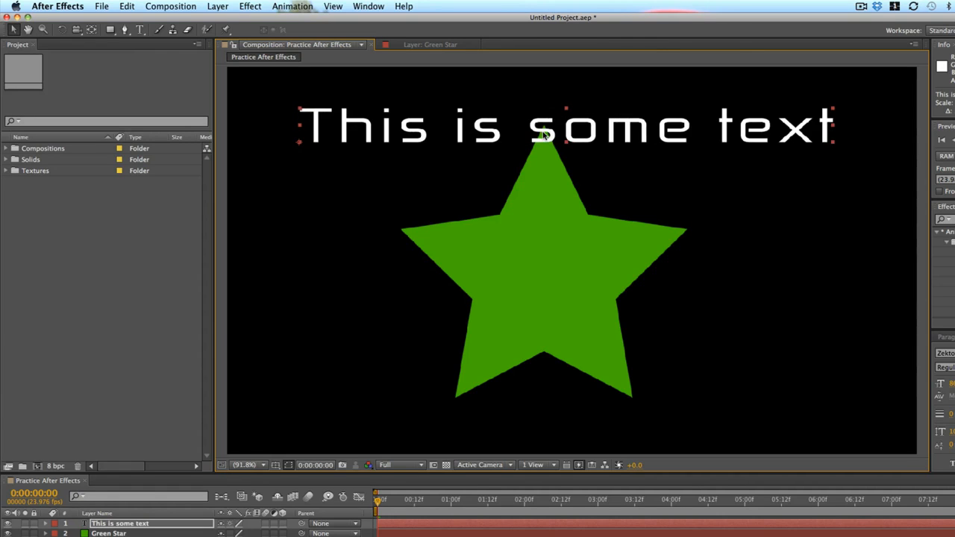
{"action": "key", "text": "super+z"}
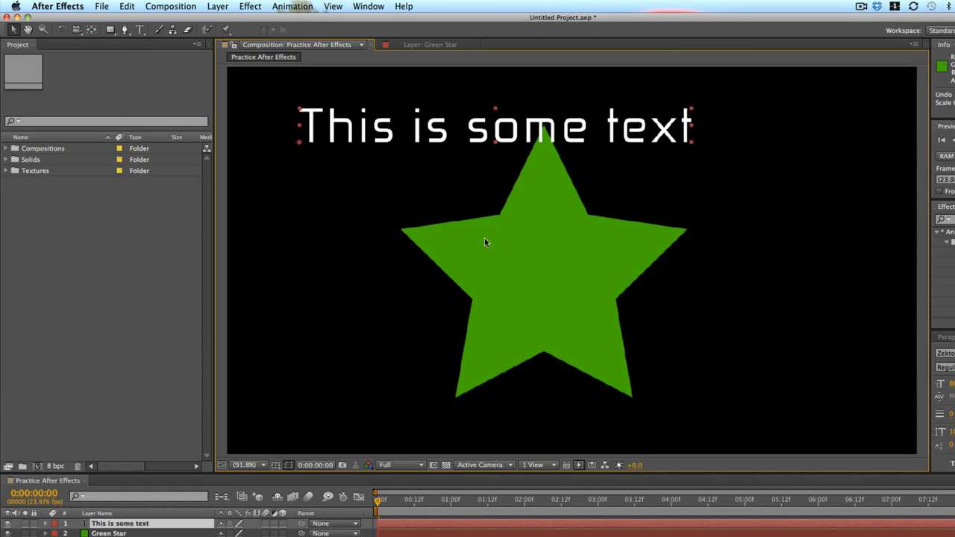
Pan around the composition view with the Hand tool.
{"action": "left_click", "coordinate": [28, 29]}
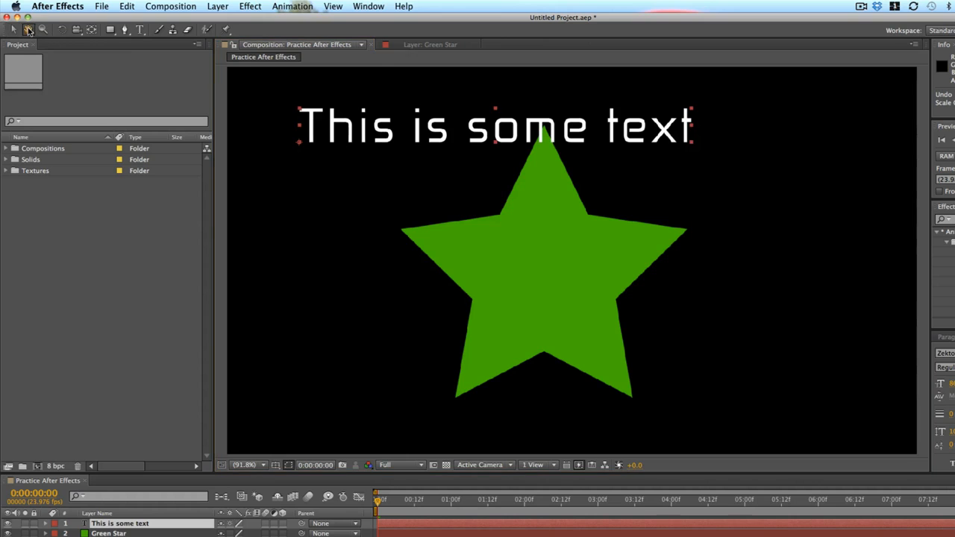
{"action": "left_click_drag", "start_coordinate": [420, 247], "coordinate": [693, 200]}
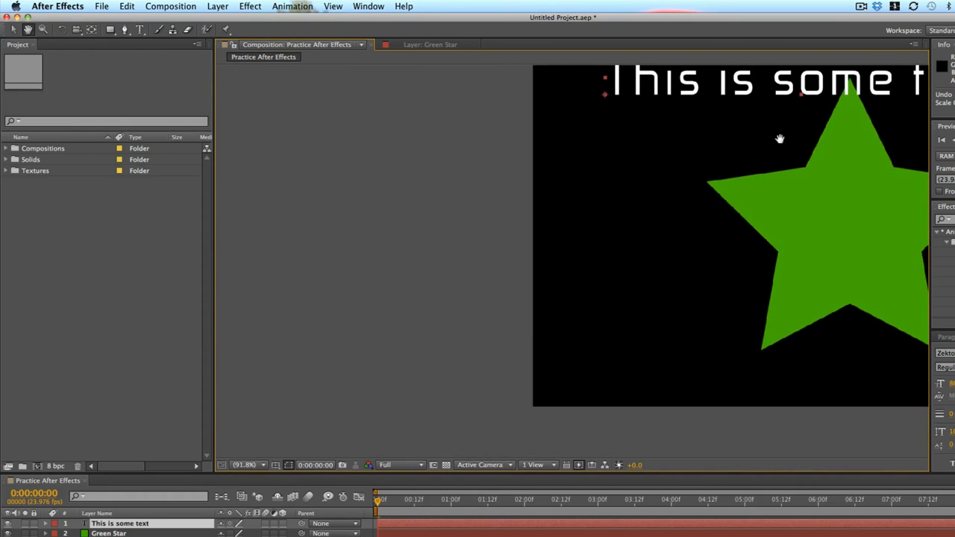
{"action": "left_click_drag", "start_coordinate": [778, 139], "coordinate": [441, 264]}
{"action": "left_click_drag", "start_coordinate": [407, 340], "coordinate": [368, 159]}
{"action": "left_click_drag", "start_coordinate": [496, 191], "coordinate": [673, 335]}
{"action": "left_click_drag", "start_coordinate": [621, 247], "coordinate": [551, 189]}
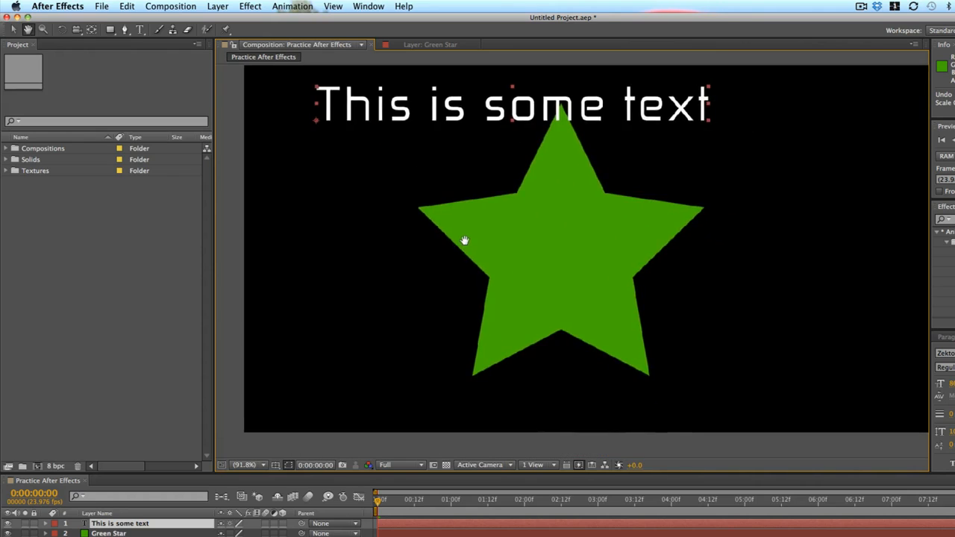
{"action": "left_click_drag", "start_coordinate": [462, 239], "coordinate": [450, 268]}
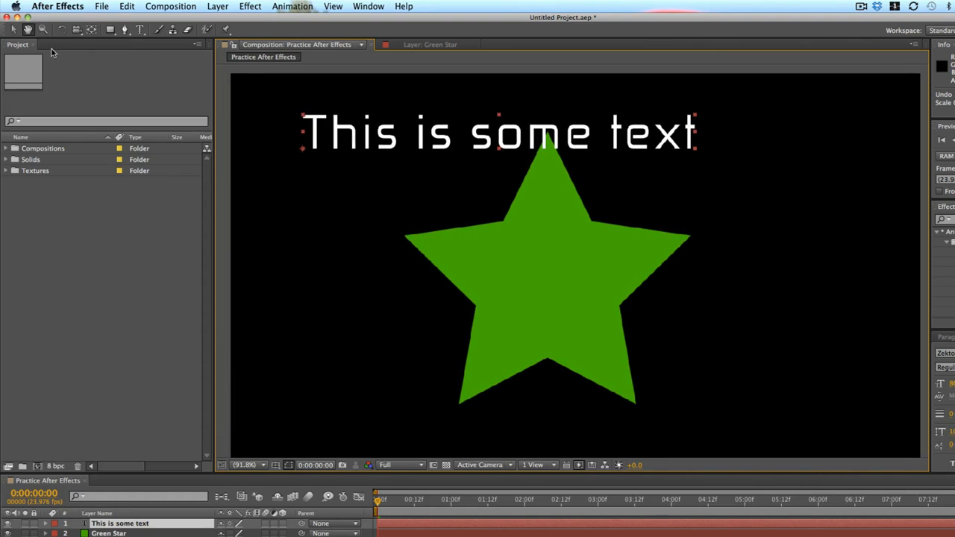
Zoom in and out of the composition view with the Zoom tool.
{"action": "left_click", "coordinate": [44, 31]}
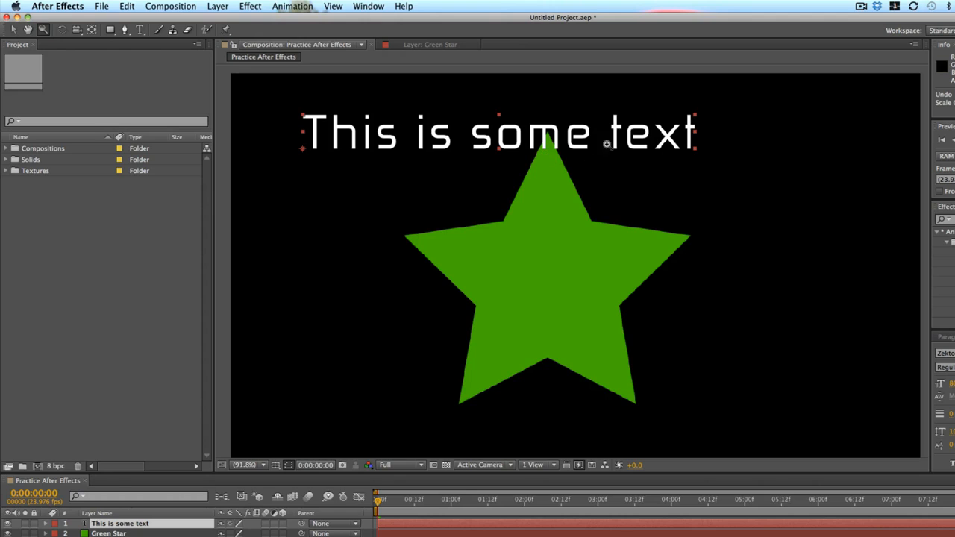
{"action": "left_click", "coordinate": [518, 153]}
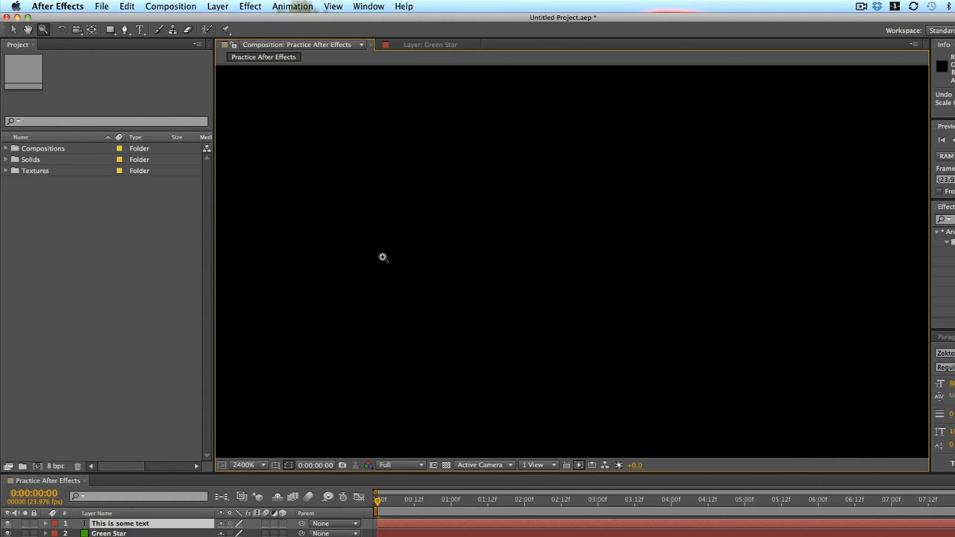
{"action": "scroll", "coordinate": [404, 260], "scroll_direction": "down", "scroll_amount": 4}
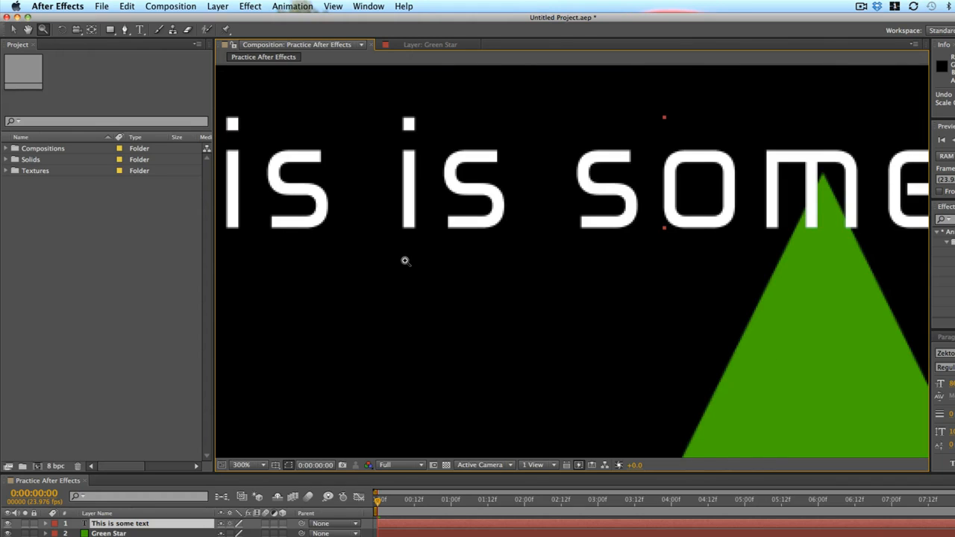
{"action": "scroll", "coordinate": [405, 260], "scroll_direction": "down", "scroll_amount": 4}
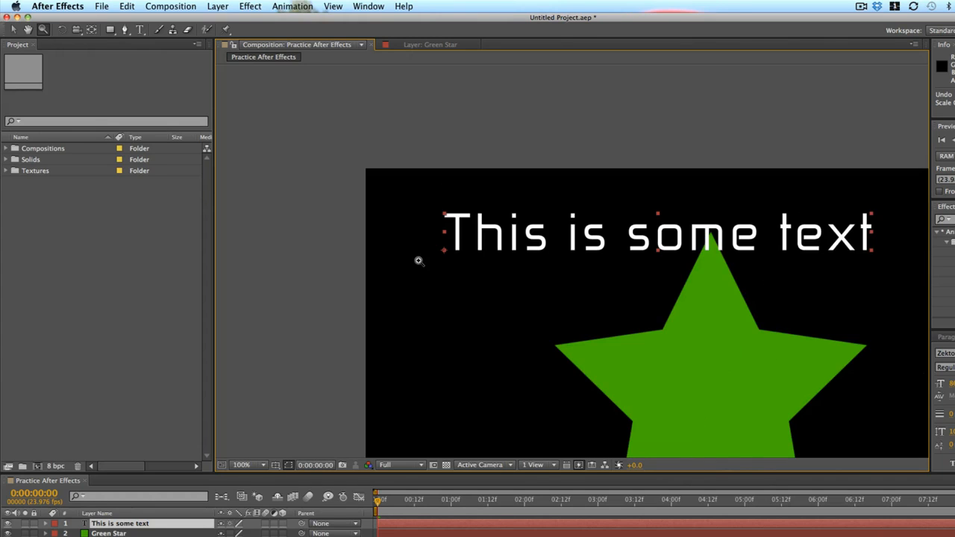
{"action": "left_click", "coordinate": [687, 338]}
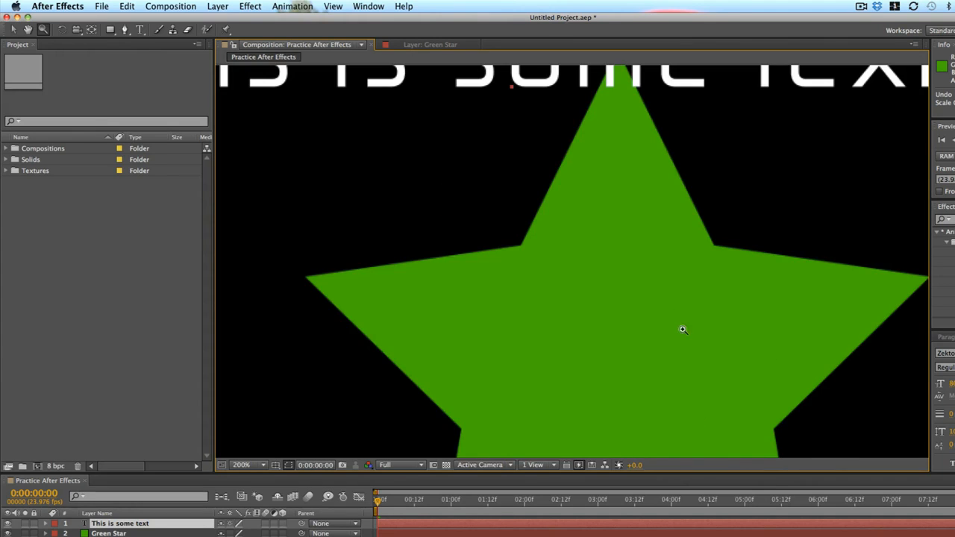
Zoom the composition view out and back in, then pan around the enlarged view with the Hand tool.
{"action": "left_click", "coordinate": [605, 247], "text": "alt"}
{"action": "left_click", "coordinate": [605, 246]}
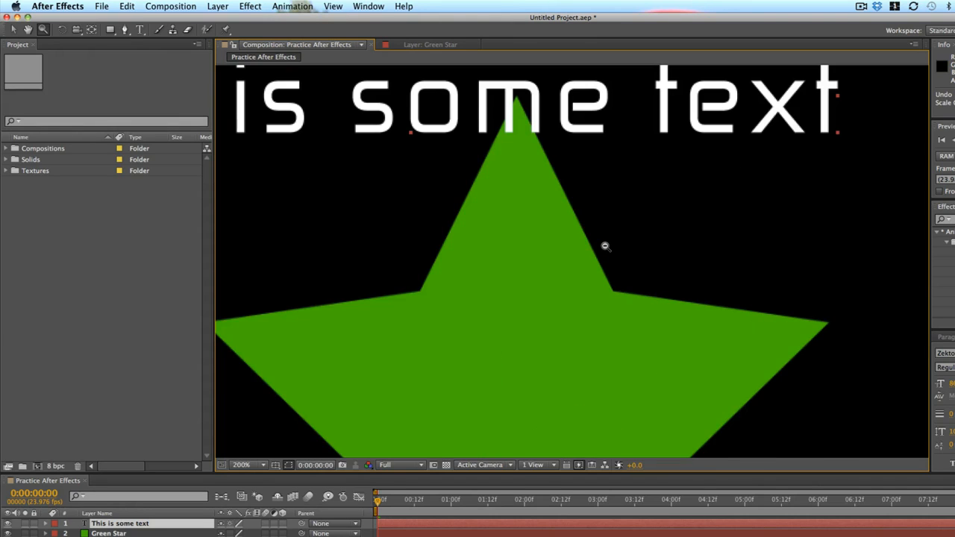
{"action": "left_click", "coordinate": [605, 246], "text": "alt"}
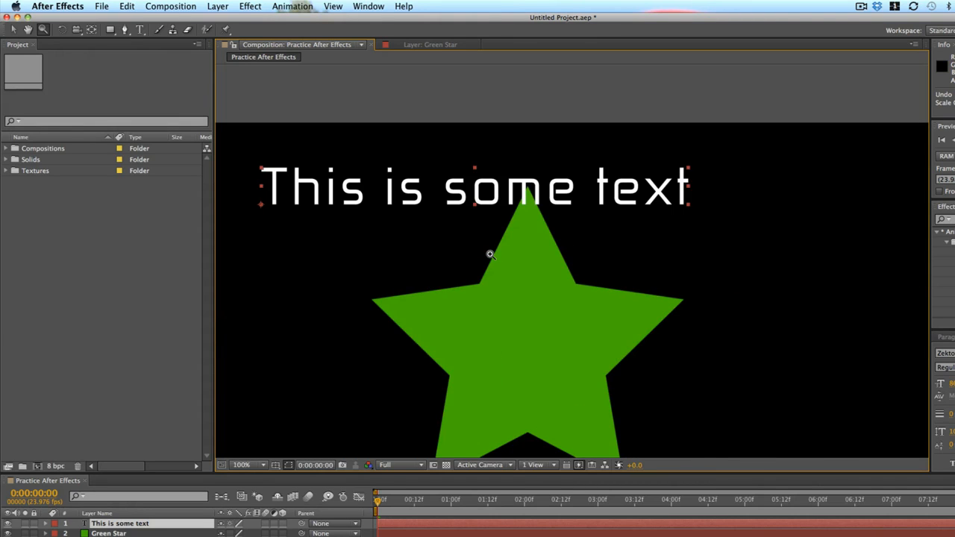
{"action": "left_click", "coordinate": [454, 222]}
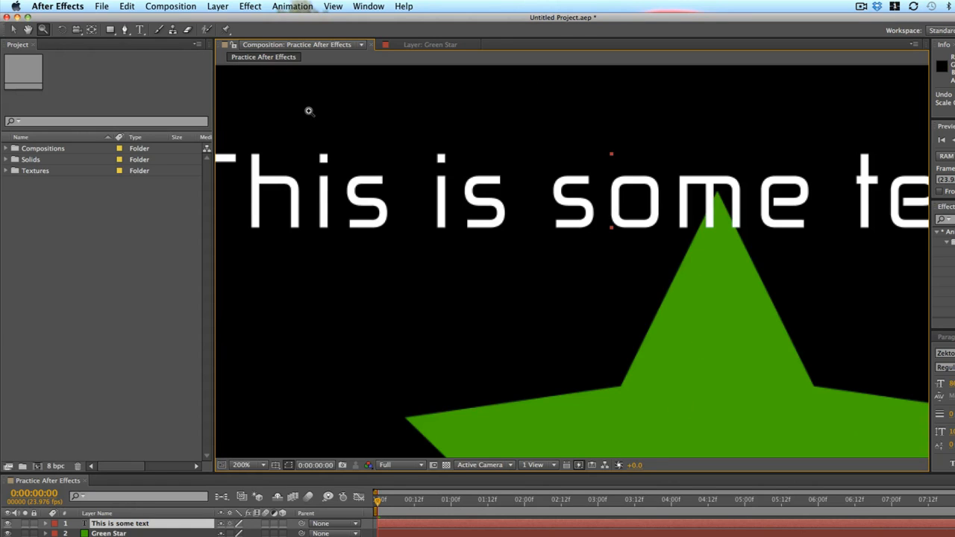
{"action": "left_click", "coordinate": [28, 29]}
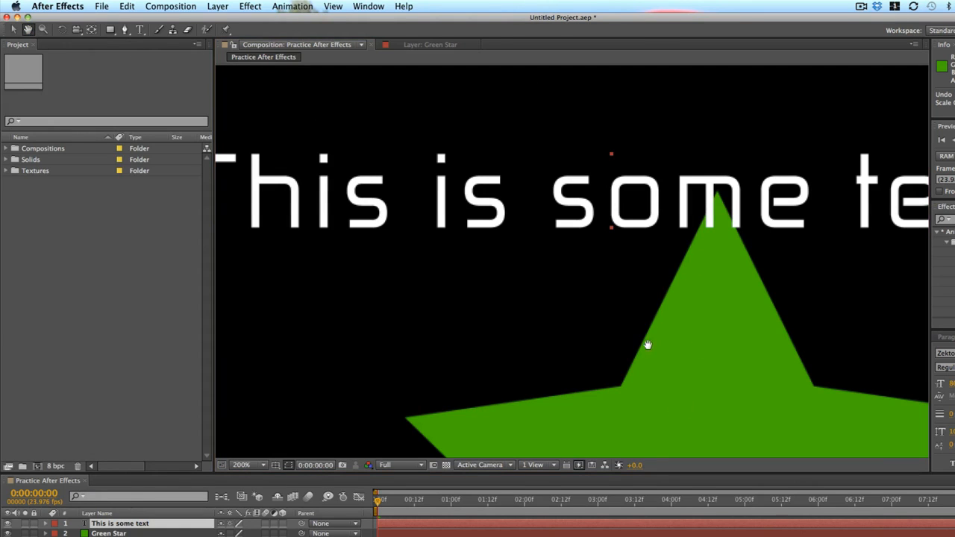
{"action": "left_click_drag", "start_coordinate": [648, 344], "coordinate": [517, 128]}
{"action": "left_click_drag", "start_coordinate": [622, 367], "coordinate": [574, 72]}
{"action": "left_click_drag", "start_coordinate": [575, 177], "coordinate": [675, 250]}
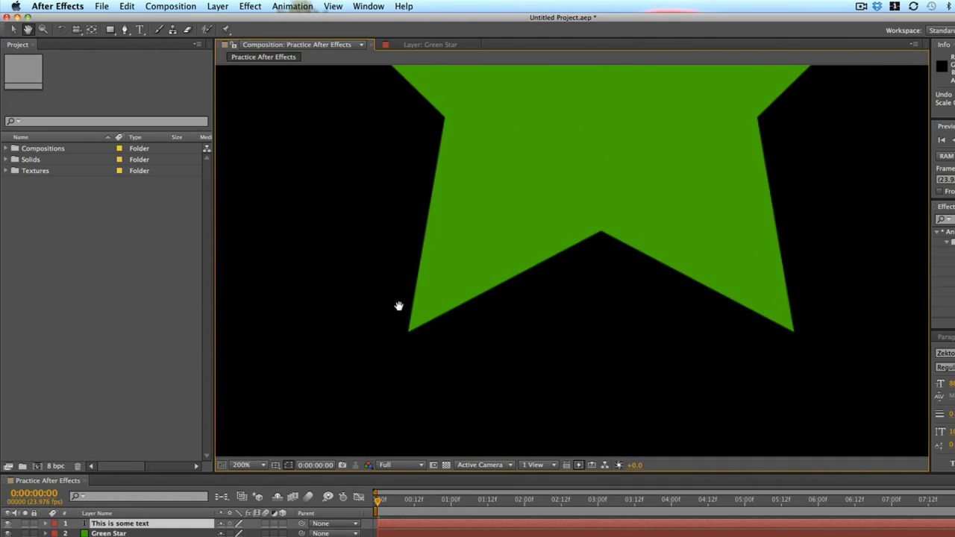
{"action": "left_click_drag", "start_coordinate": [442, 135], "coordinate": [599, 326]}
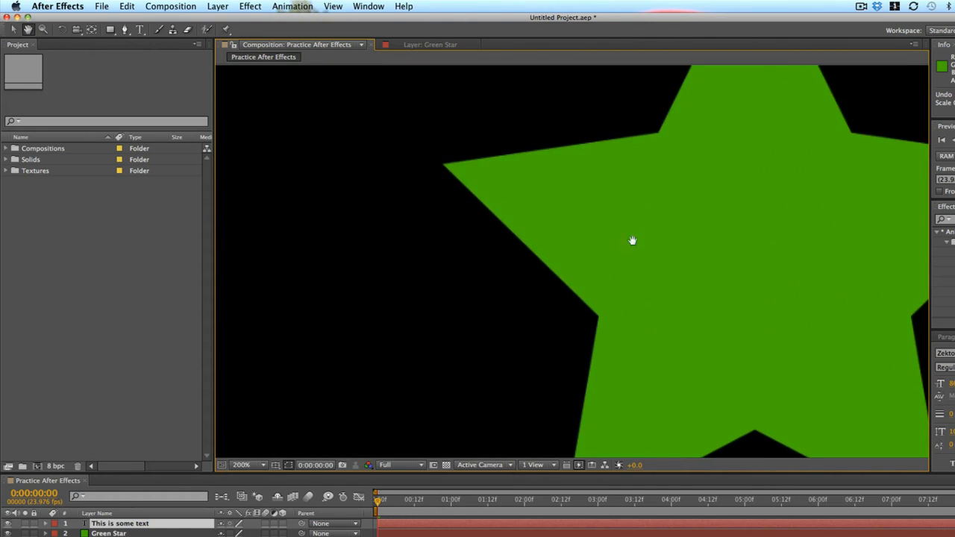
{"action": "left_click_drag", "start_coordinate": [641, 150], "coordinate": [648, 363]}
{"action": "left_click_drag", "start_coordinate": [616, 169], "coordinate": [660, 260]}
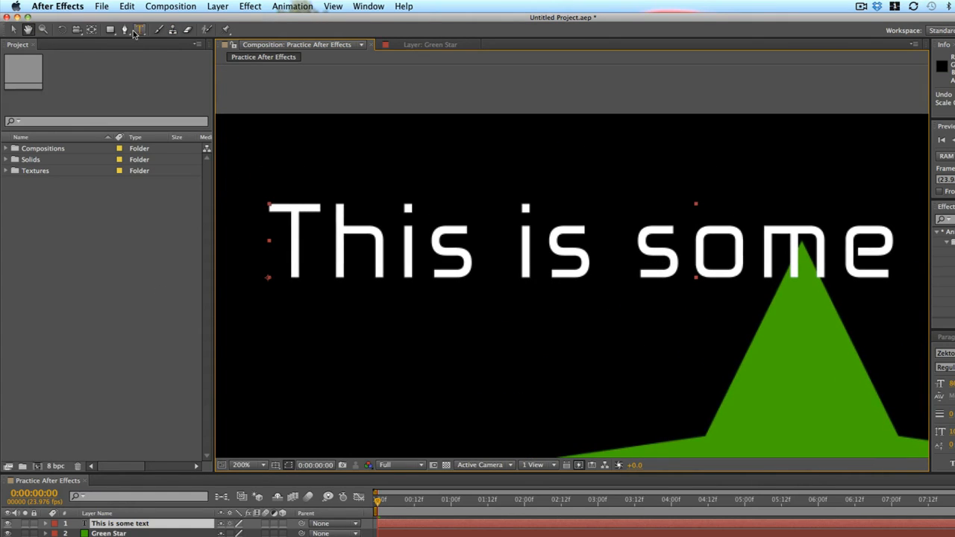
Zoom the view out, recentre it, and set the viewer magnification to Fit up to 100%.
{"action": "key", "text": "z"}
{"action": "left_click", "coordinate": [522, 196], "text": "alt"}
{"action": "left_click", "coordinate": [587, 273], "text": "alt"}
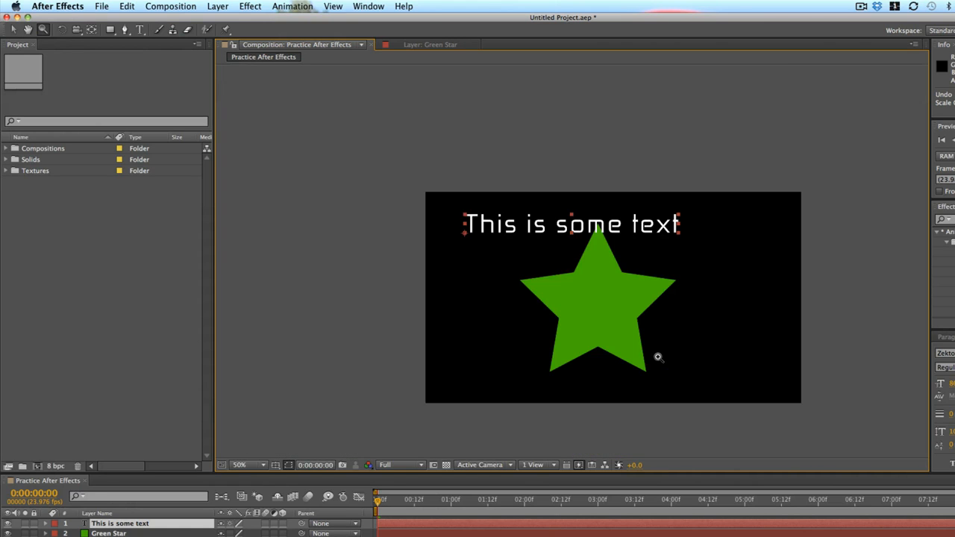
{"action": "key", "text": "h"}
{"action": "left_click_drag", "start_coordinate": [571, 264], "coordinate": [539, 199]}
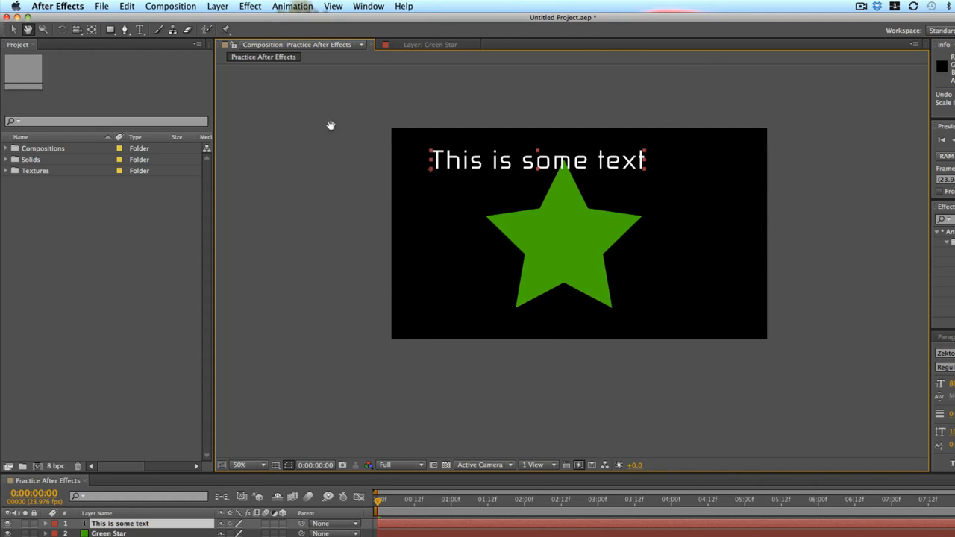
{"action": "left_click", "coordinate": [241, 465]}
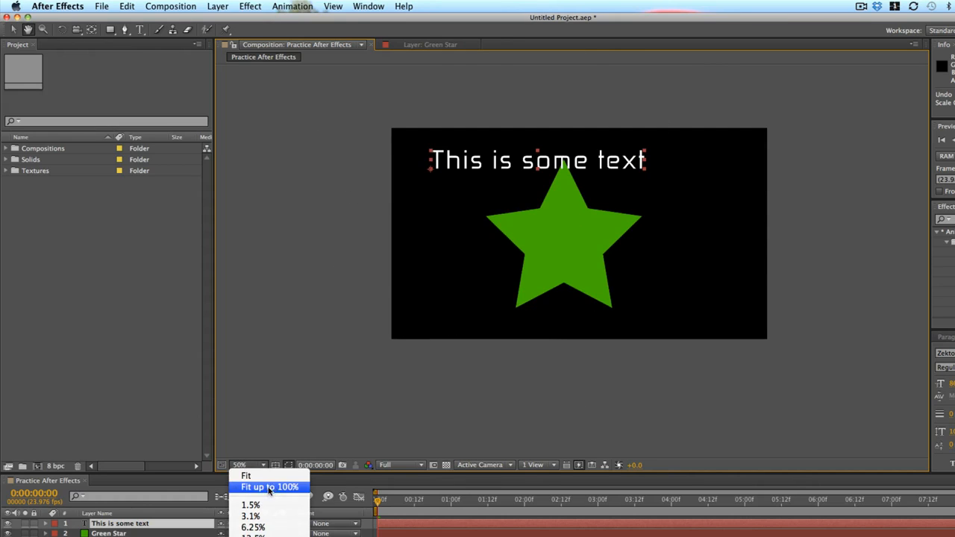
{"action": "left_click", "coordinate": [270, 487]}
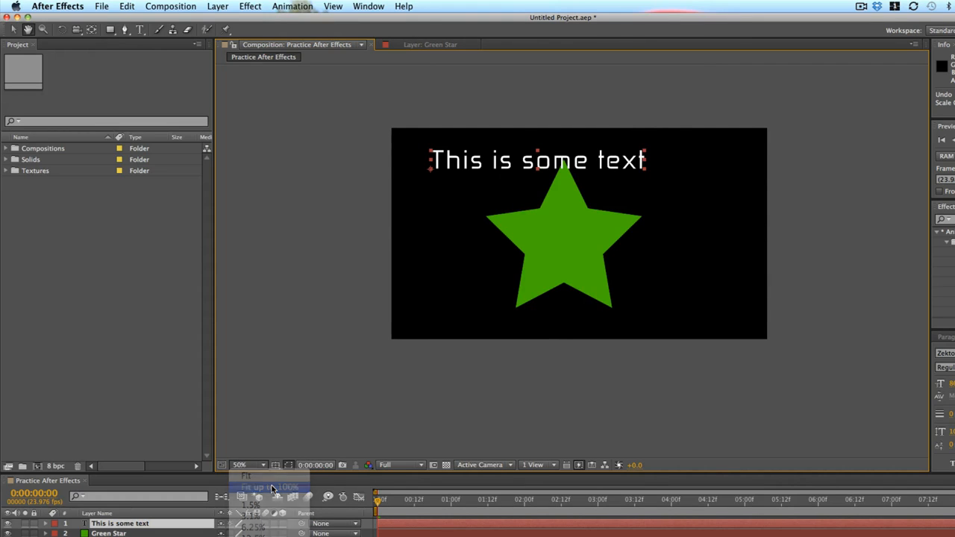
{"action": "left_click", "coordinate": [261, 465]}
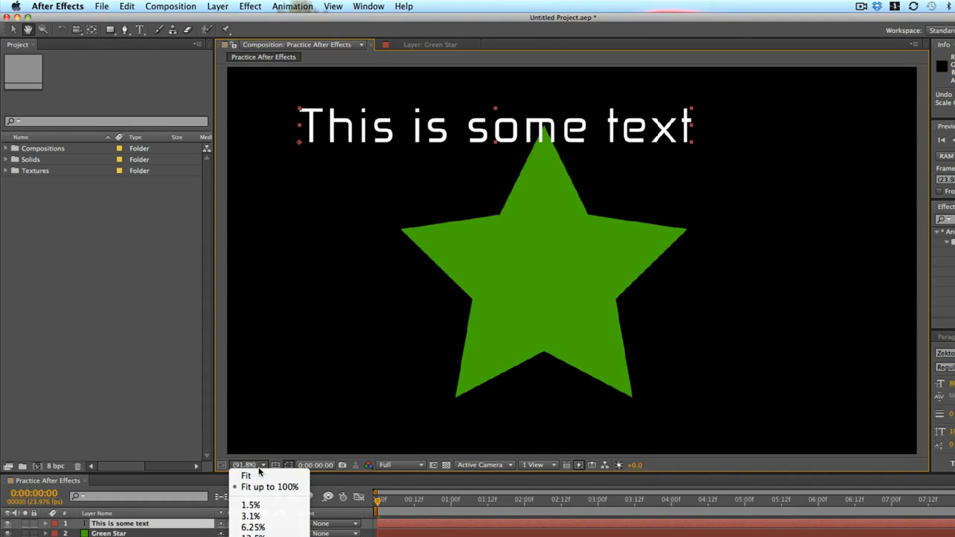
{"action": "left_click", "coordinate": [257, 464]}
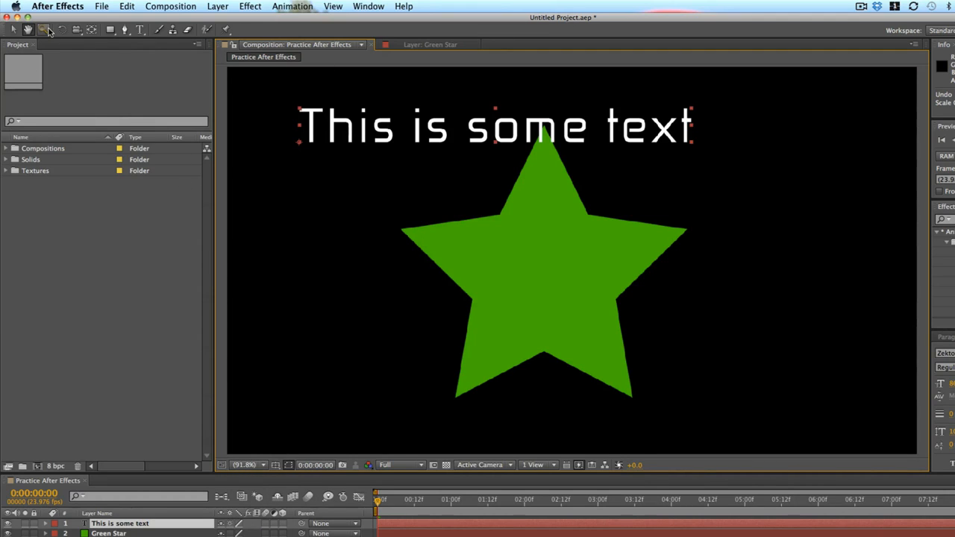
Rotate the star and the text with the Rotation tool, then undo the last three rotations.
{"action": "left_click", "coordinate": [62, 29]}
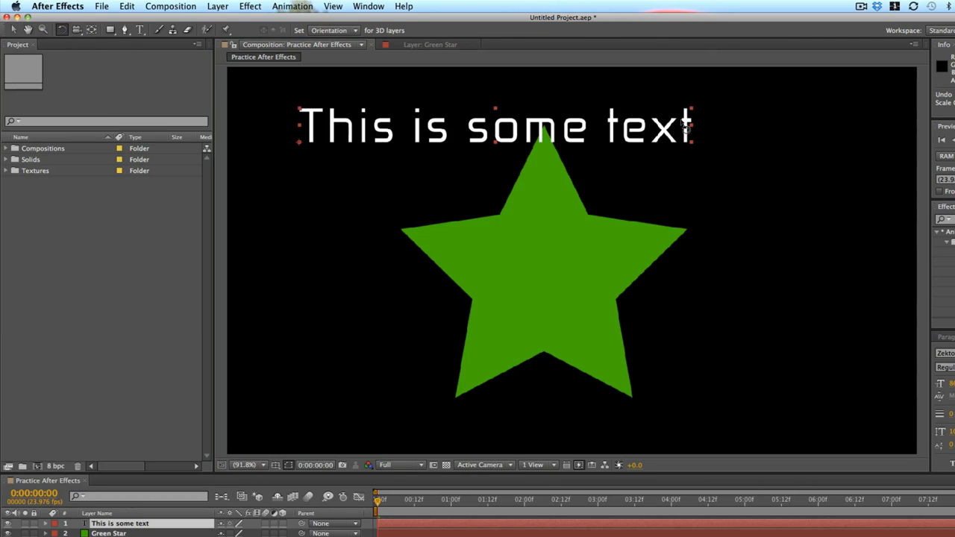
{"action": "left_click_drag", "start_coordinate": [669, 209], "coordinate": [534, 205]}
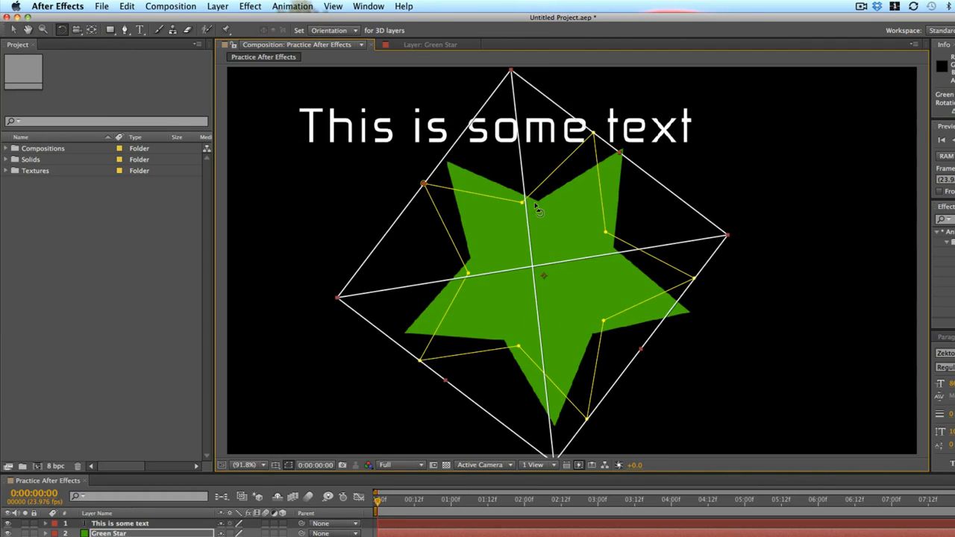
{"action": "left_click_drag", "start_coordinate": [701, 231], "coordinate": [701, 336]}
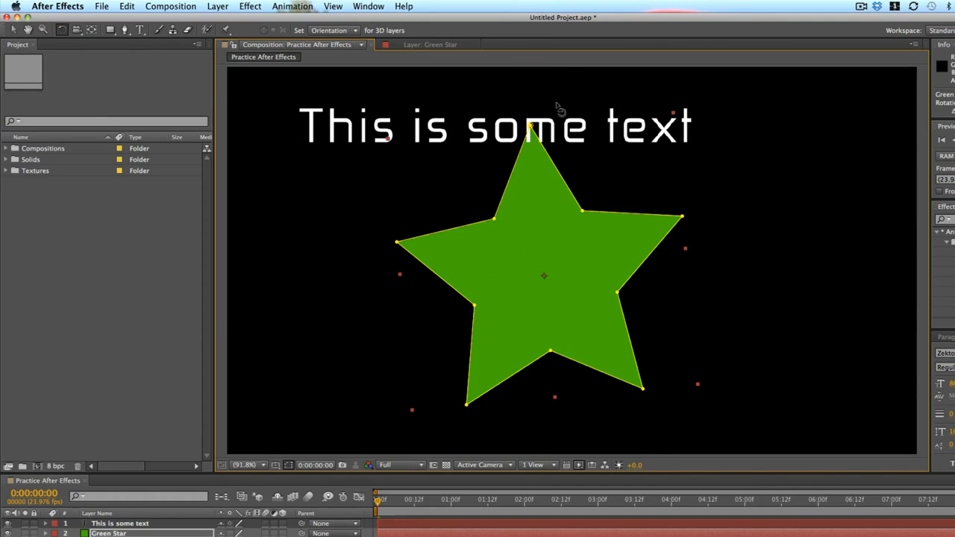
{"action": "left_click", "coordinate": [504, 120]}
{"action": "left_click_drag", "start_coordinate": [489, 128], "coordinate": [485, 215]}
{"action": "key", "text": "super+z"}
{"action": "key", "text": "super+z"}
{"action": "key", "text": "super+z"}
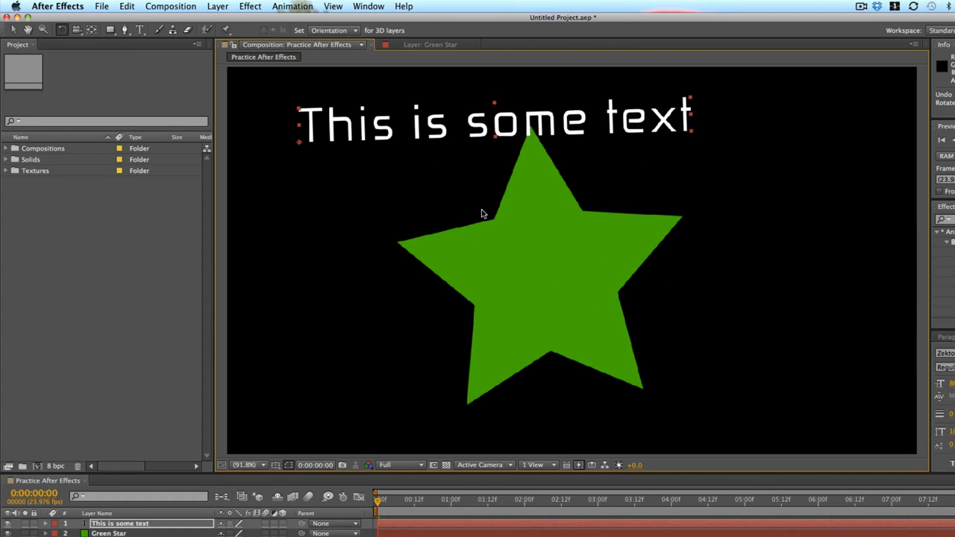
Select the star layer and browse the Unified Camera Tool options.
{"action": "key", "text": "v"}
{"action": "left_click", "coordinate": [550, 255]}
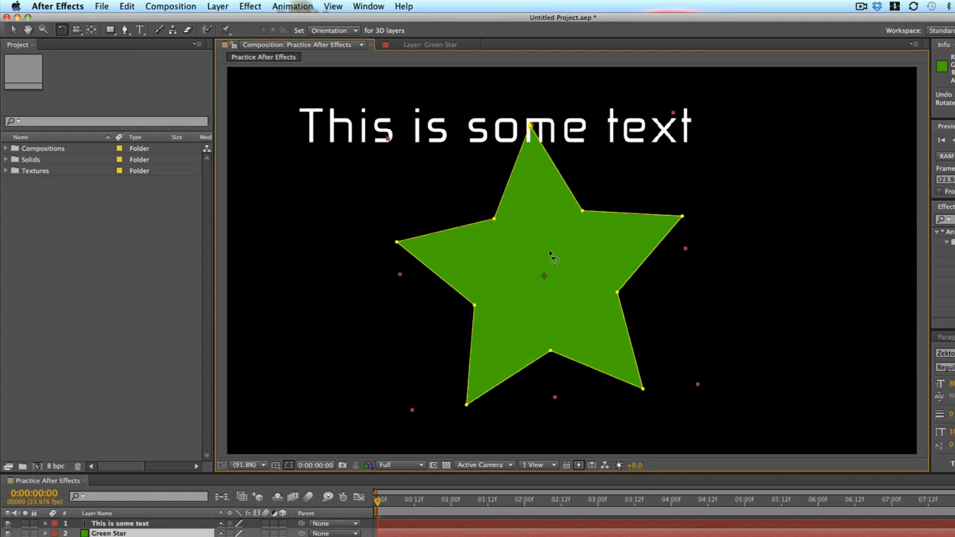
{"action": "double_click", "coordinate": [549, 254]}
{"action": "left_click", "coordinate": [302, 44]}
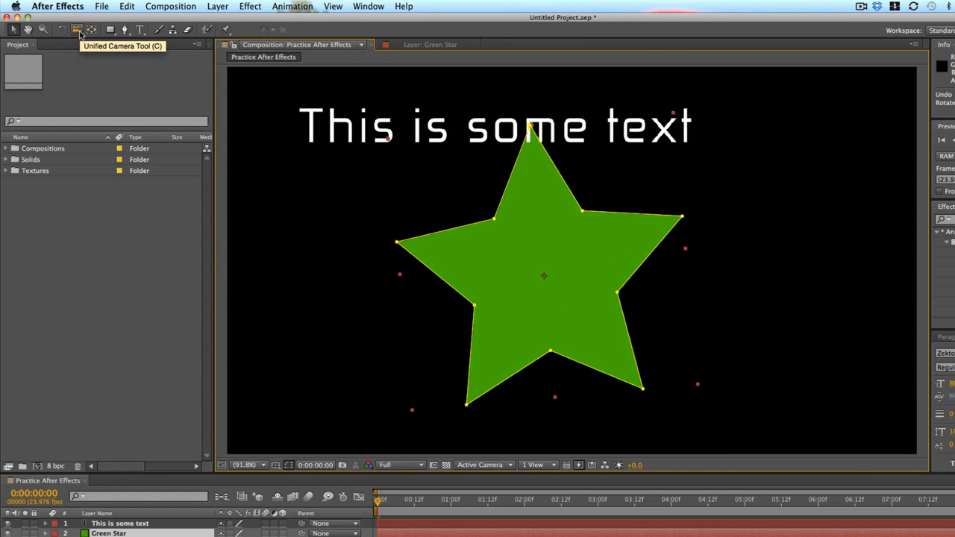
{"action": "left_click", "coordinate": [79, 31]}
{"action": "left_click", "coordinate": [80, 34]}
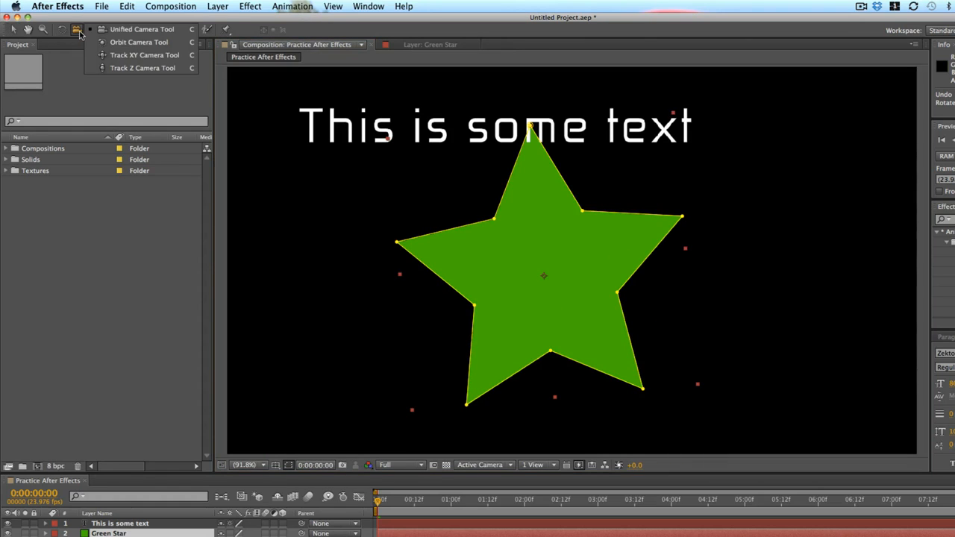
{"action": "left_click", "coordinate": [80, 35]}
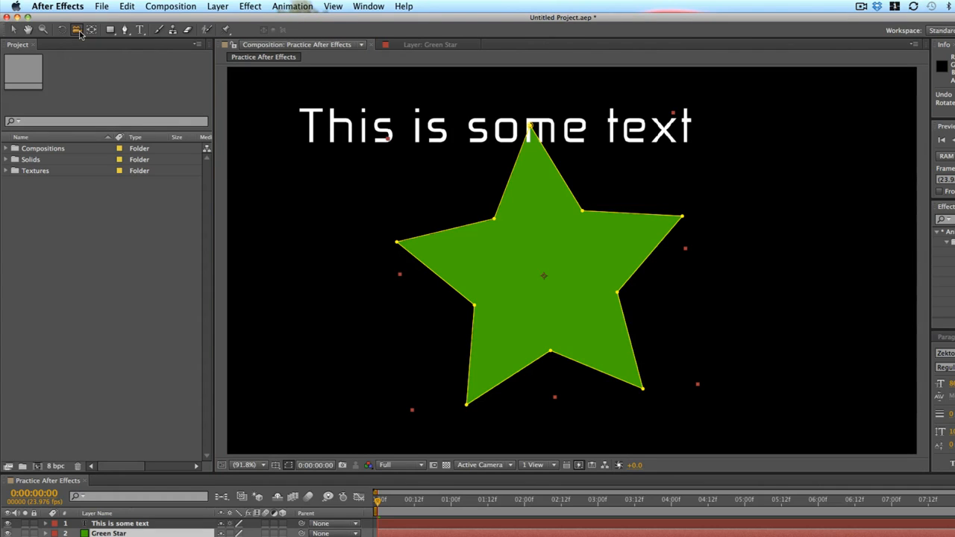
{"action": "left_click", "coordinate": [77, 30]}
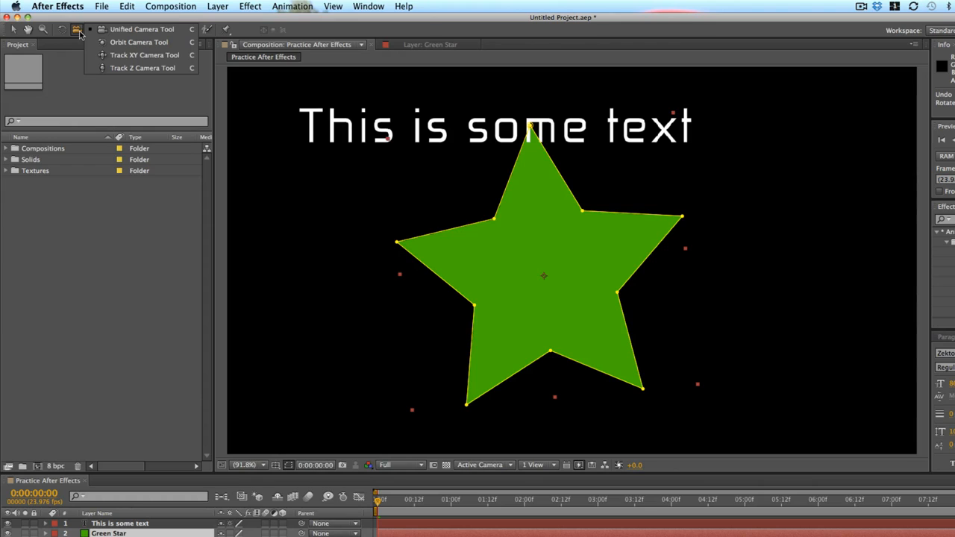
{"action": "left_click", "coordinate": [80, 34]}
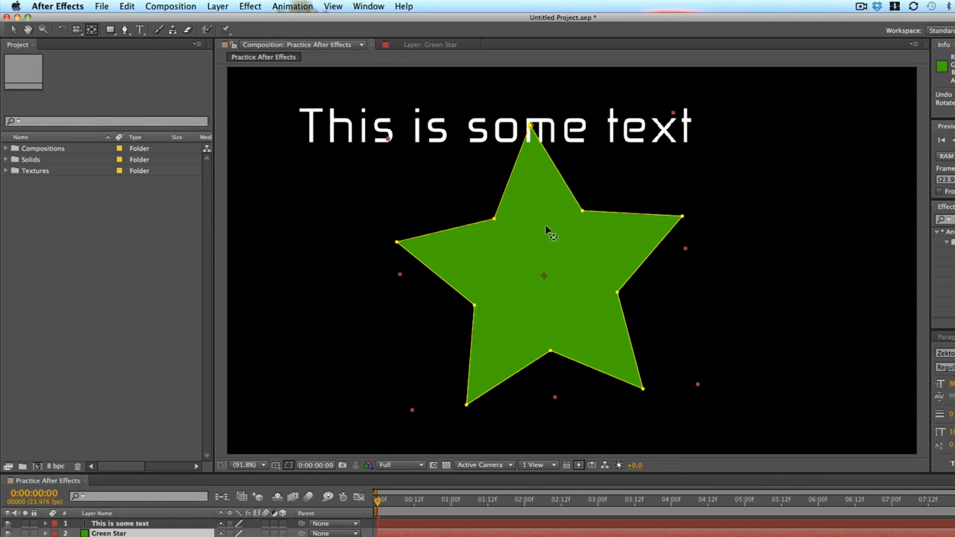
Shift the star's anchor point with the Pan Behind tool and move the star slightly up and left.
{"action": "left_click_drag", "start_coordinate": [550, 230], "coordinate": [622, 239]}
{"action": "mouse_move", "coordinate": [548, 276]}
{"action": "left_mouse_down"}
{"action": "mouse_move", "coordinate": [495, 267]}
{"action": "mouse_move", "coordinate": [498, 255]}
{"action": "left_mouse_up"}
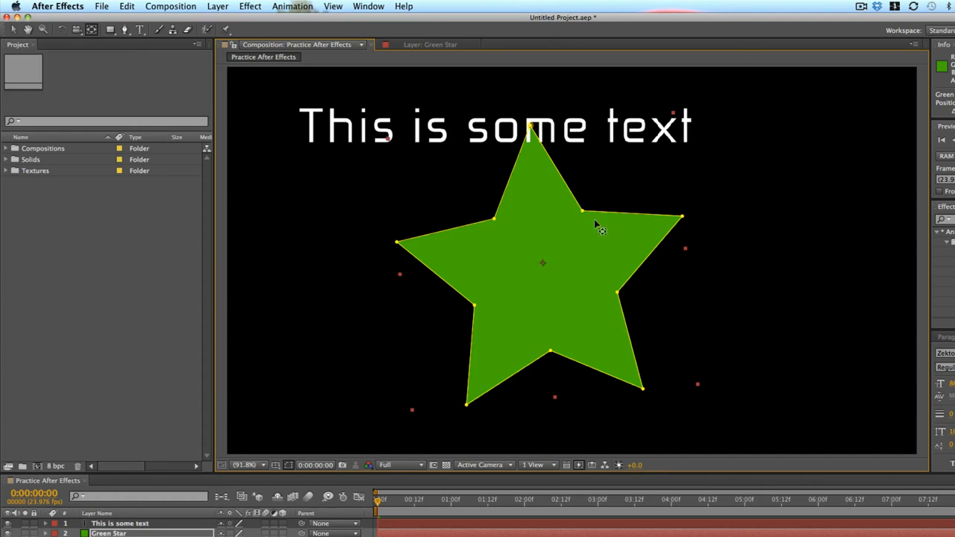
{"action": "key", "text": "v"}
{"action": "left_click_drag", "start_coordinate": [583, 265], "coordinate": [563, 248]}
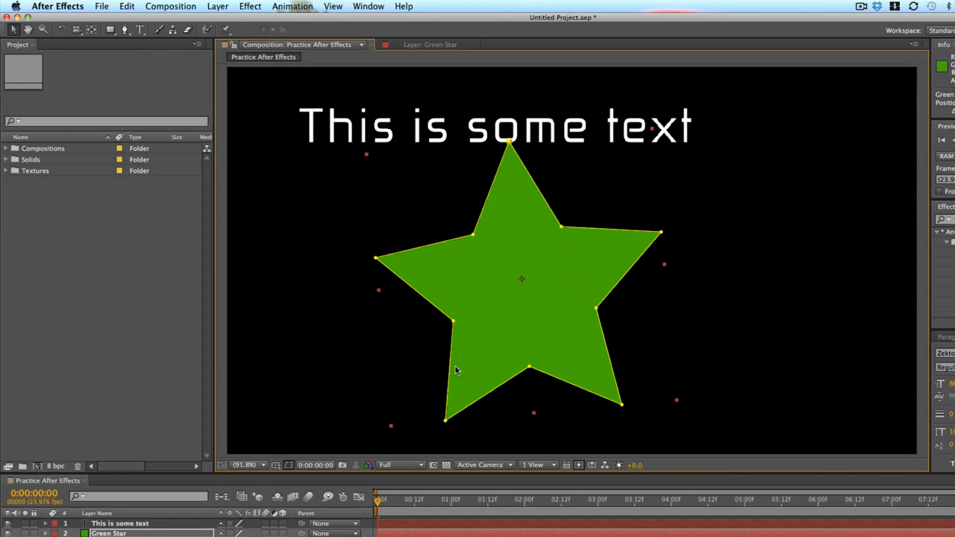
Rotate the star slightly with the Rotation tool.
{"action": "left_click", "coordinate": [62, 29]}
{"action": "left_click_drag", "start_coordinate": [660, 196], "coordinate": [701, 325]}
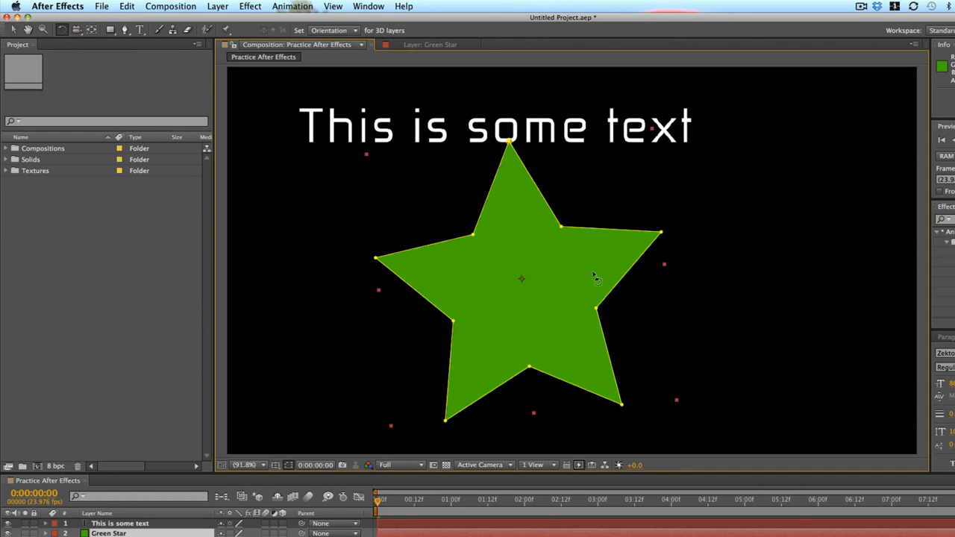
{"action": "left_click_drag", "start_coordinate": [610, 257], "coordinate": [532, 372]}
{"action": "left_click_drag", "start_coordinate": [583, 301], "coordinate": [564, 364]}
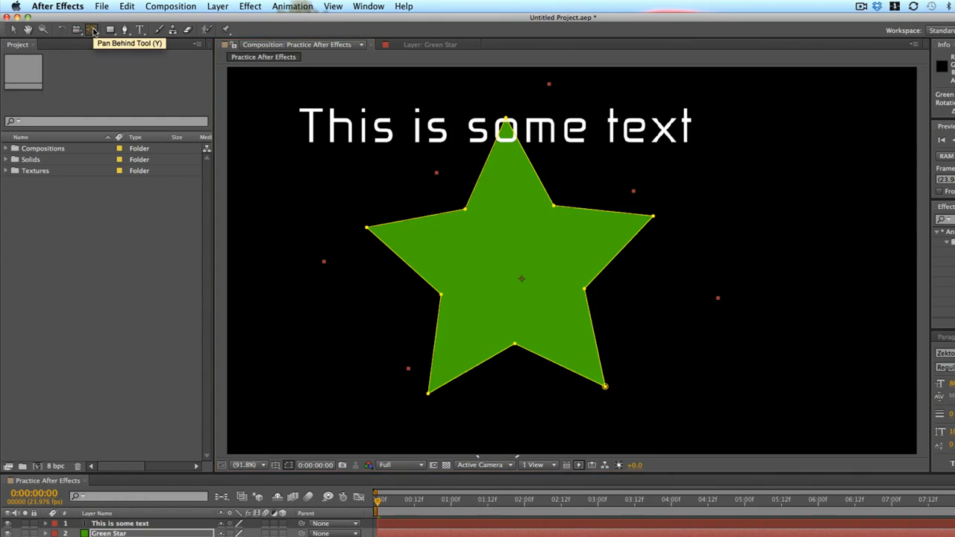
Try moving the star's anchor point up and left with the Pan Behind tool and undo it.
{"action": "left_click", "coordinate": [90, 30]}
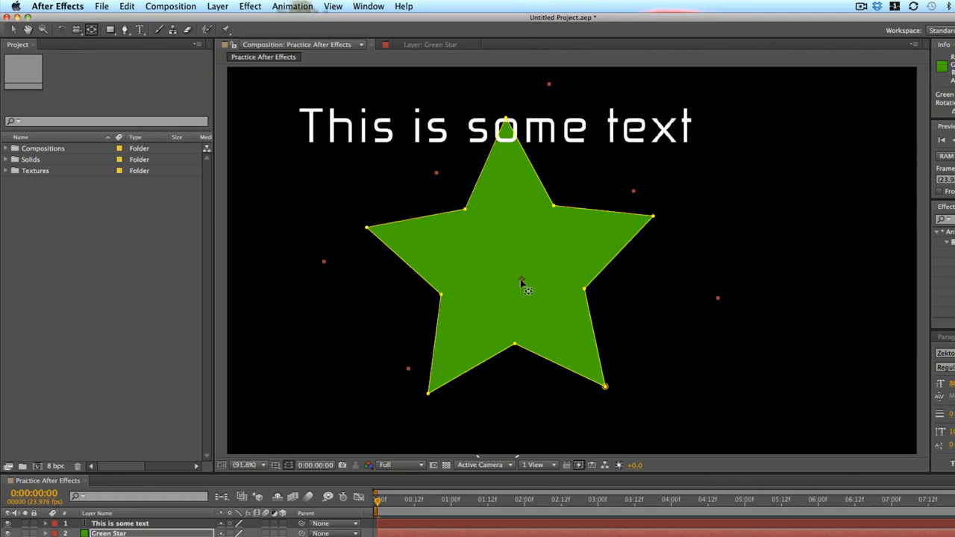
{"action": "left_click_drag", "start_coordinate": [521, 279], "coordinate": [421, 249]}
{"action": "key", "text": "h"}
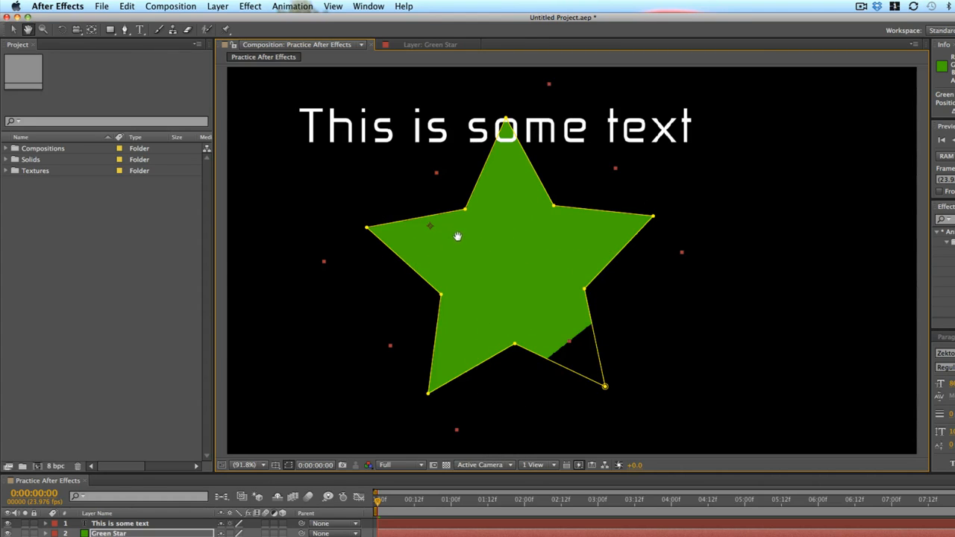
{"action": "key", "text": "super+z"}
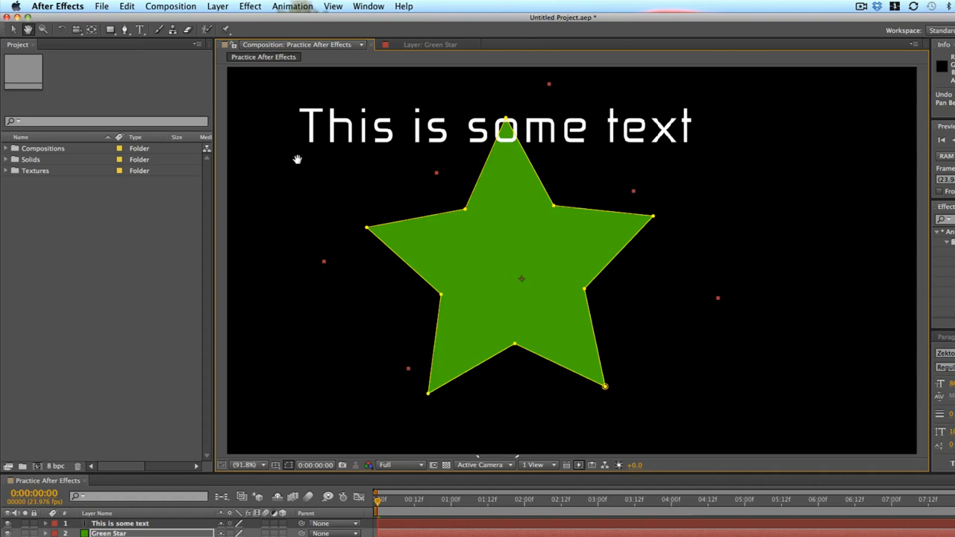
Move the star's anchor point up and right with the Pan Behind tool.
{"action": "left_click", "coordinate": [91, 29]}
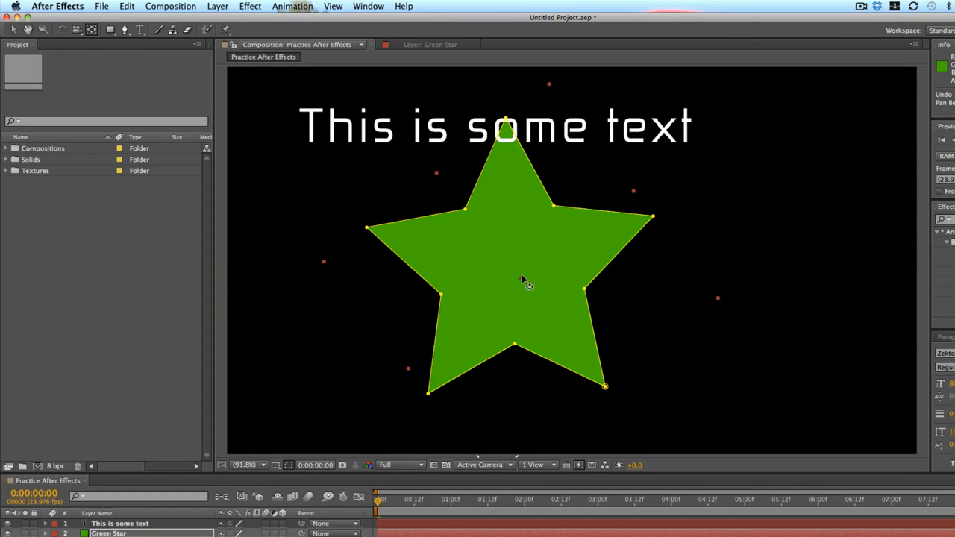
{"action": "left_click_drag", "start_coordinate": [522, 278], "coordinate": [550, 227]}
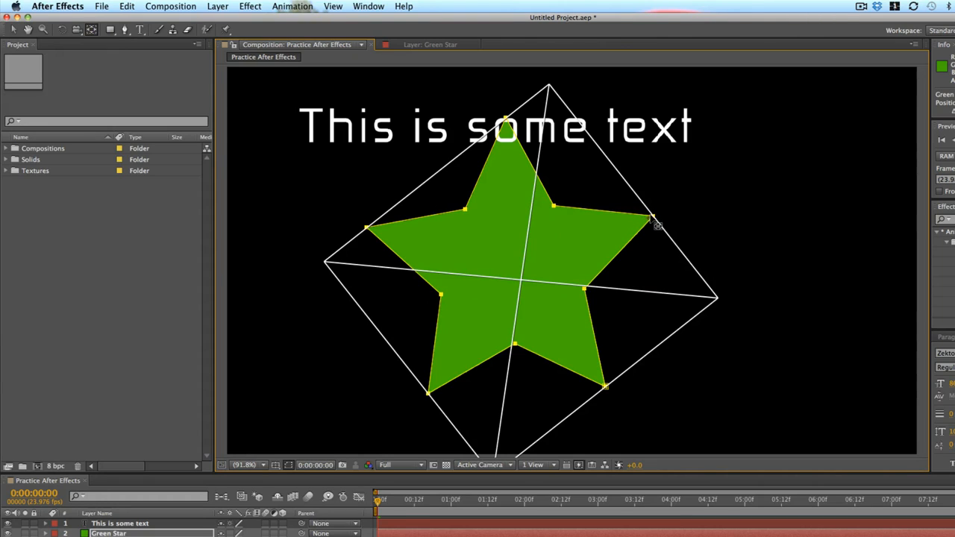
{"action": "left_click_drag", "start_coordinate": [652, 216], "coordinate": [653, 217]}
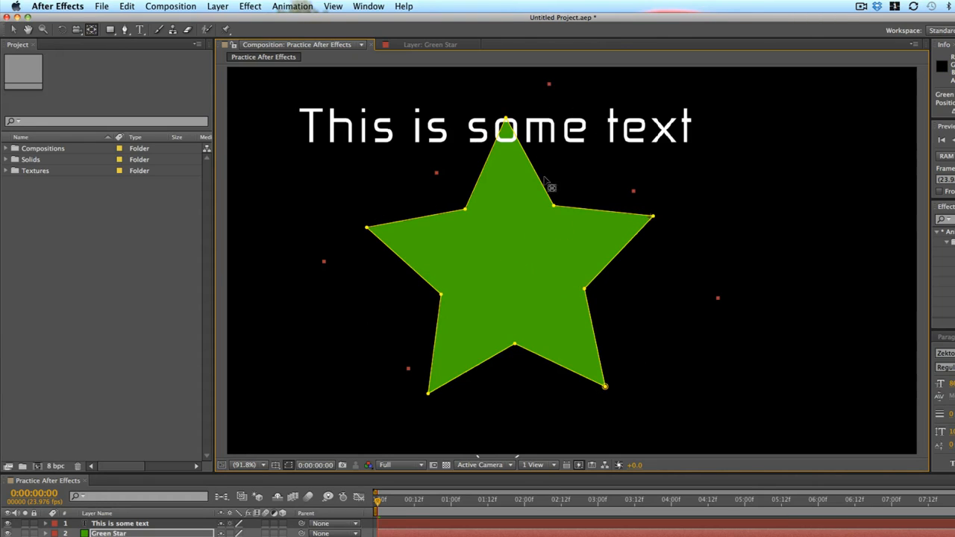
Rotate the star around its offset anchor point with the Rotation tool.
{"action": "left_click", "coordinate": [63, 29]}
{"action": "left_click_drag", "start_coordinate": [447, 251], "coordinate": [609, 292]}
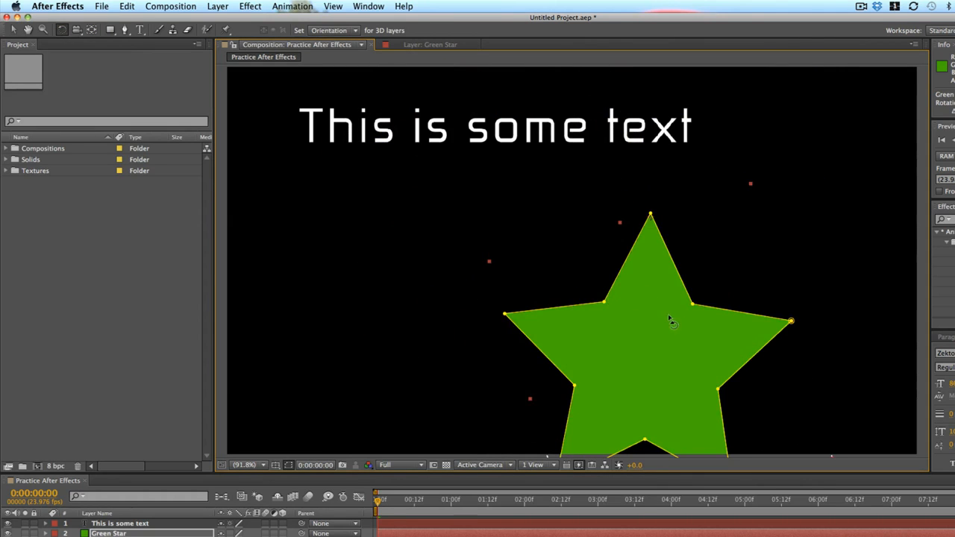
{"action": "left_click_drag", "start_coordinate": [671, 318], "coordinate": [550, 302]}
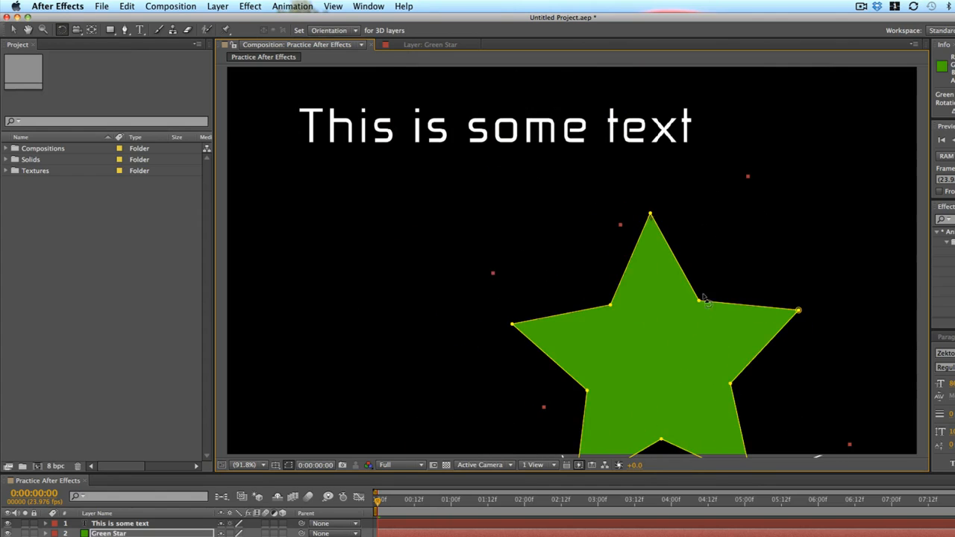
Select the text layer and move its anchor point to the middle of the text with the Pan Behind tool.
{"action": "left_click", "coordinate": [477, 133]}
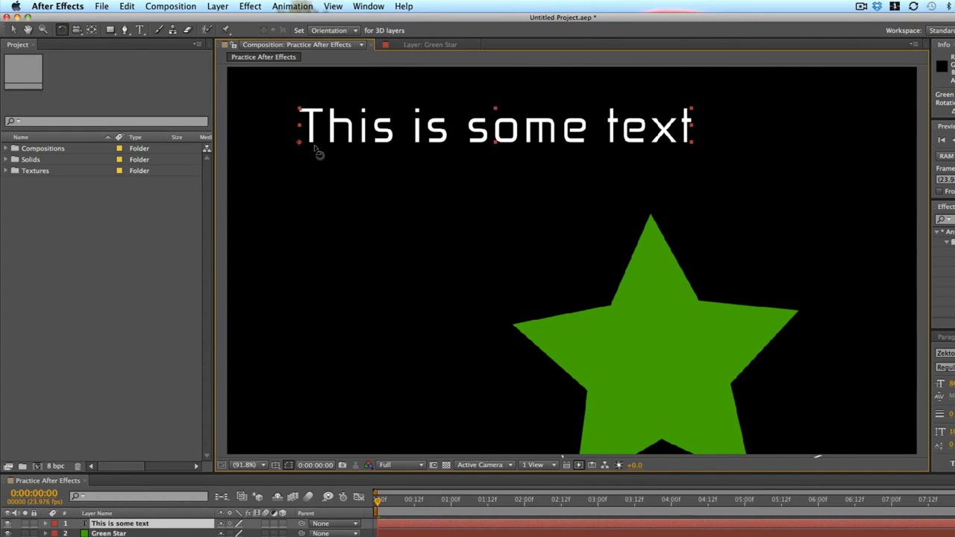
{"action": "left_click", "coordinate": [91, 30]}
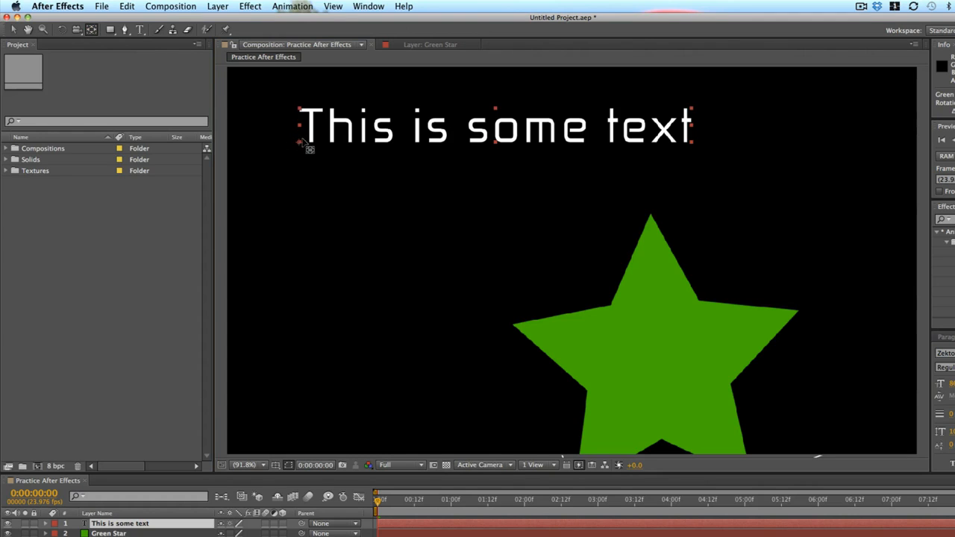
{"action": "left_click_drag", "start_coordinate": [301, 147], "coordinate": [496, 137]}
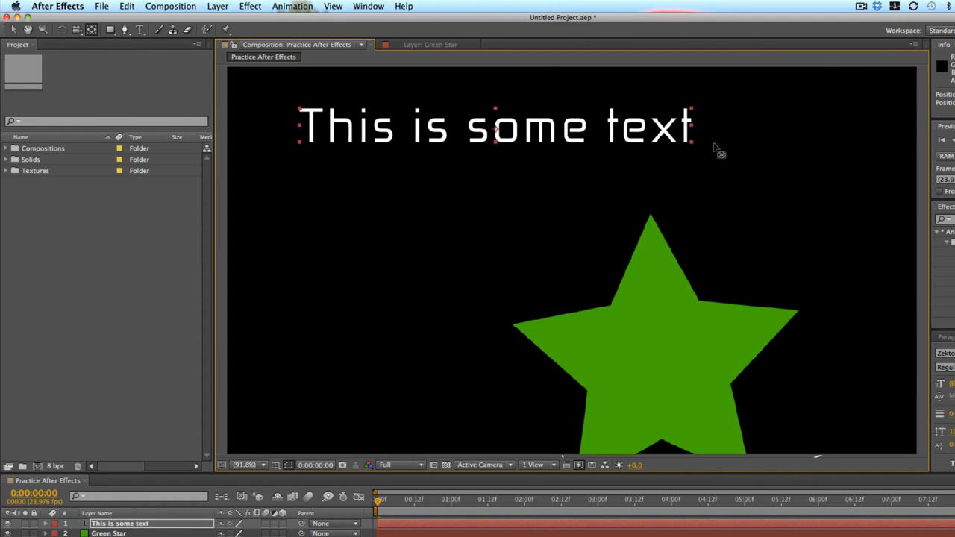
Rotate the text counterclockwise around its centred anchor point with the Rotation tool.
{"action": "left_click", "coordinate": [63, 31]}
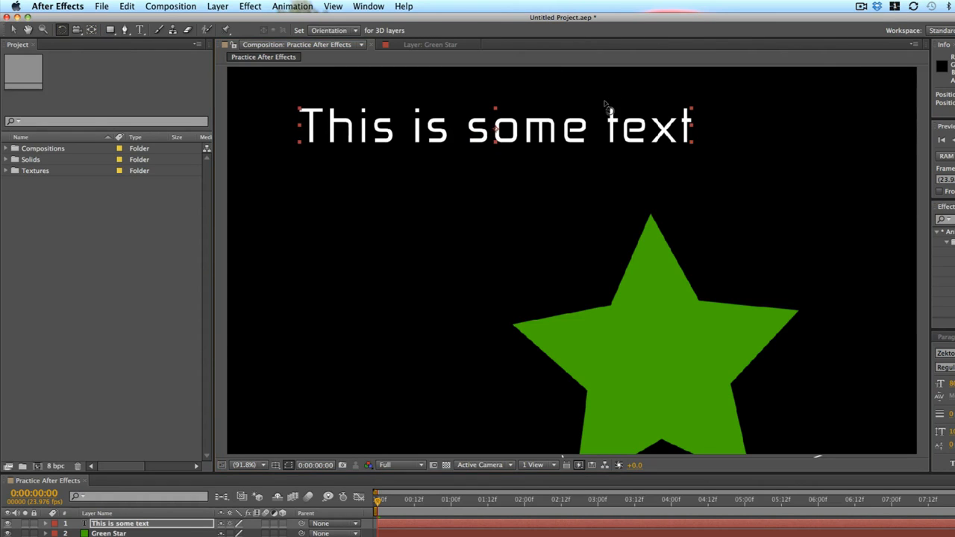
{"action": "left_click_drag", "start_coordinate": [603, 129], "coordinate": [600, 108]}
{"action": "key", "text": "y"}
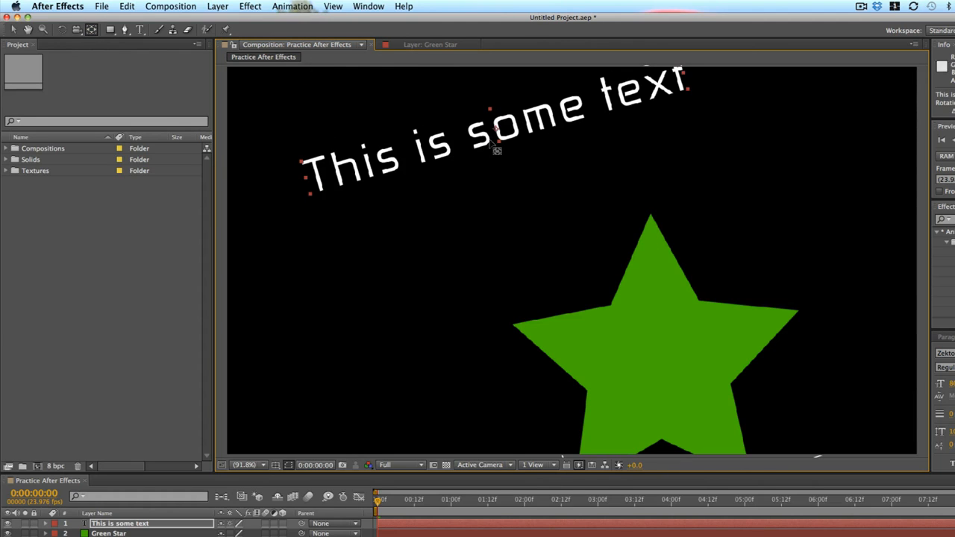
Move the text's anchor point to its lower-left corner and rotate the text back toward horizontal around it.
{"action": "left_click_drag", "start_coordinate": [500, 138], "coordinate": [312, 197]}
{"action": "key", "text": "r"}
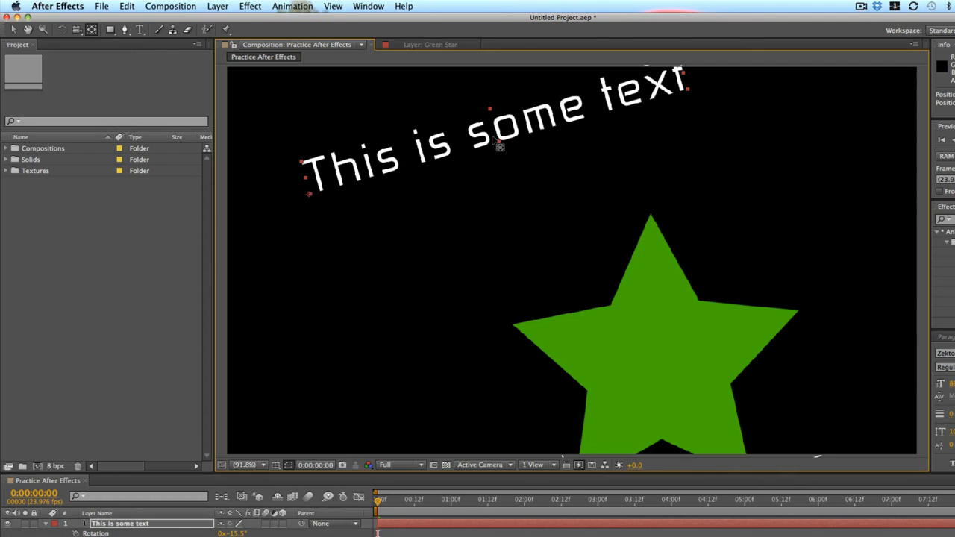
{"action": "key", "text": "r"}
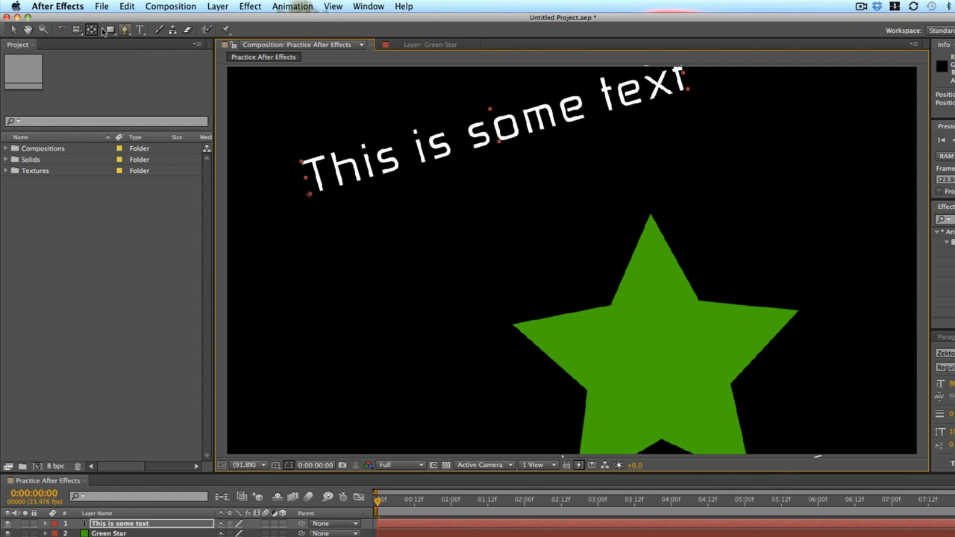
{"action": "left_click", "coordinate": [62, 31]}
{"action": "left_click_drag", "start_coordinate": [507, 117], "coordinate": [548, 183]}
{"action": "key", "text": "v"}
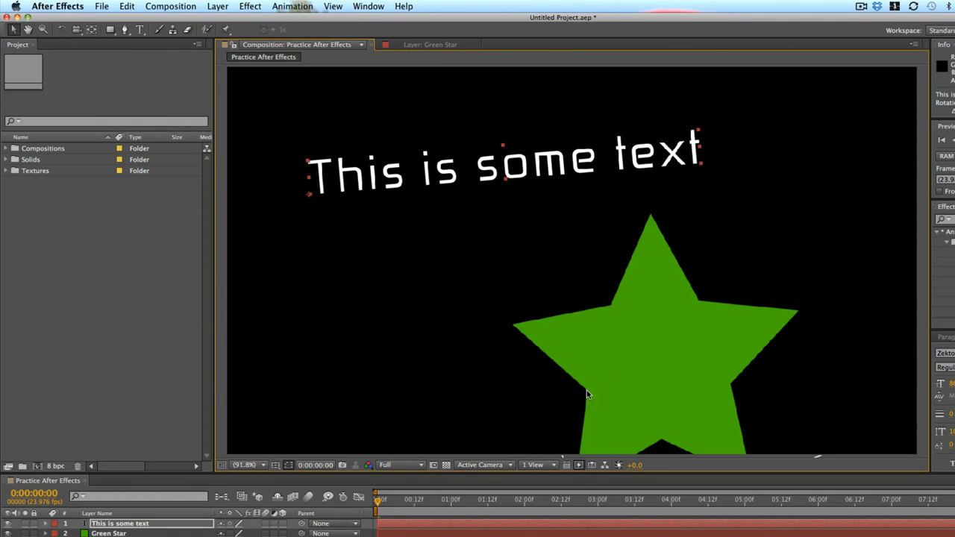
Move the star up and to the left with the Selection tool, then select the text layer.
{"action": "left_click", "coordinate": [693, 307]}
{"action": "left_click_drag", "start_coordinate": [693, 306], "coordinate": [620, 239]}
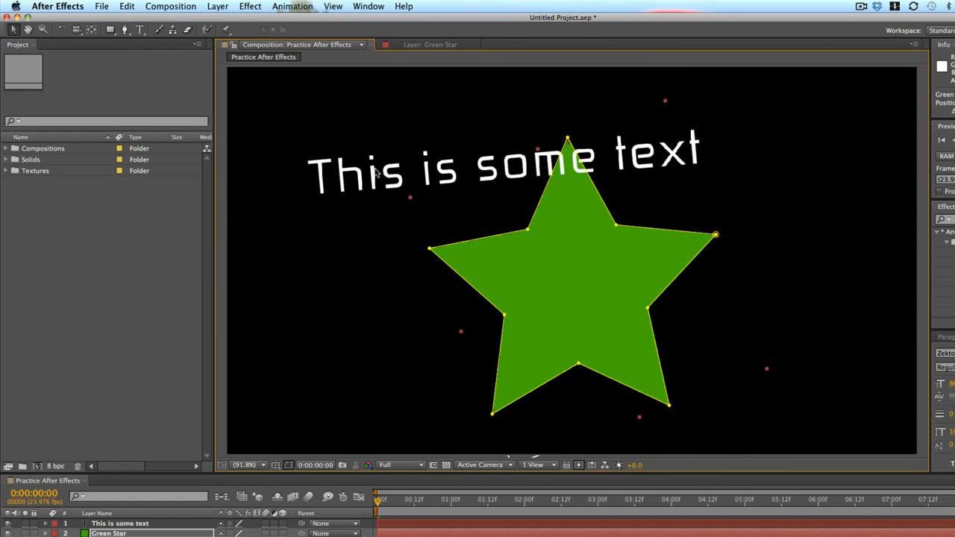
{"action": "left_click", "coordinate": [377, 162]}
Try drawing a rectangle shape layer across the composition and undo it.
{"action": "left_click", "coordinate": [91, 29]}
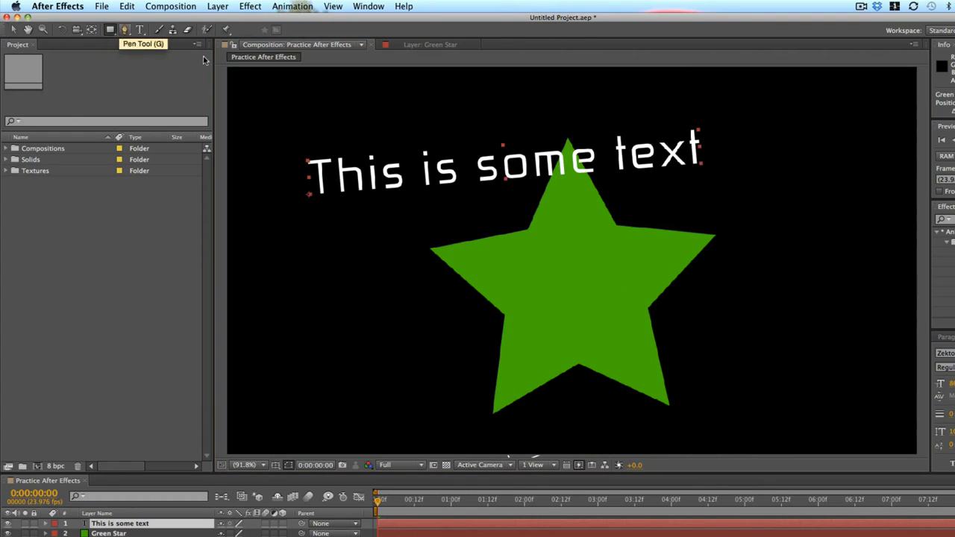
{"action": "left_click_drag", "start_coordinate": [330, 110], "coordinate": [570, 276]}
{"action": "key", "text": "super+z"}
{"action": "left_click", "coordinate": [426, 534]}
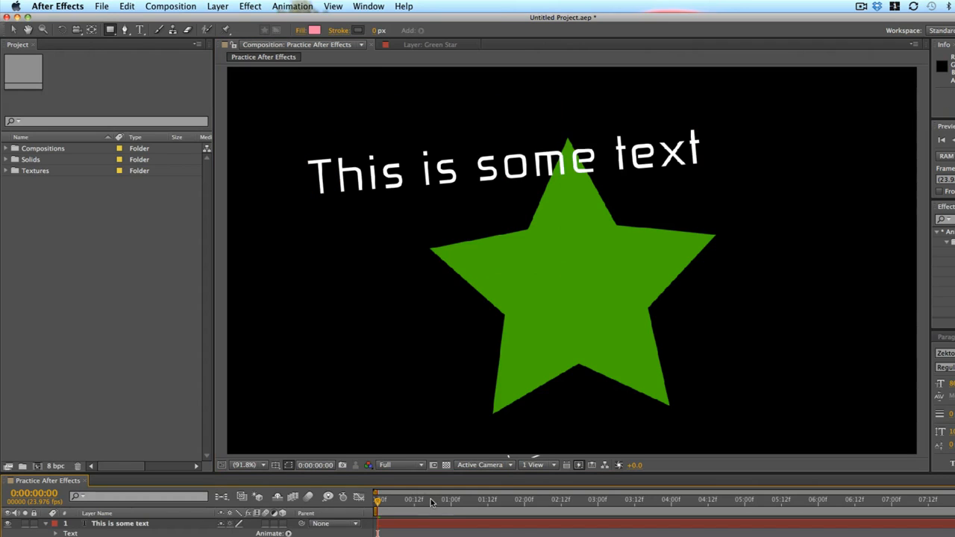
{"action": "left_click_drag", "start_coordinate": [309, 368], "coordinate": [725, 94]}
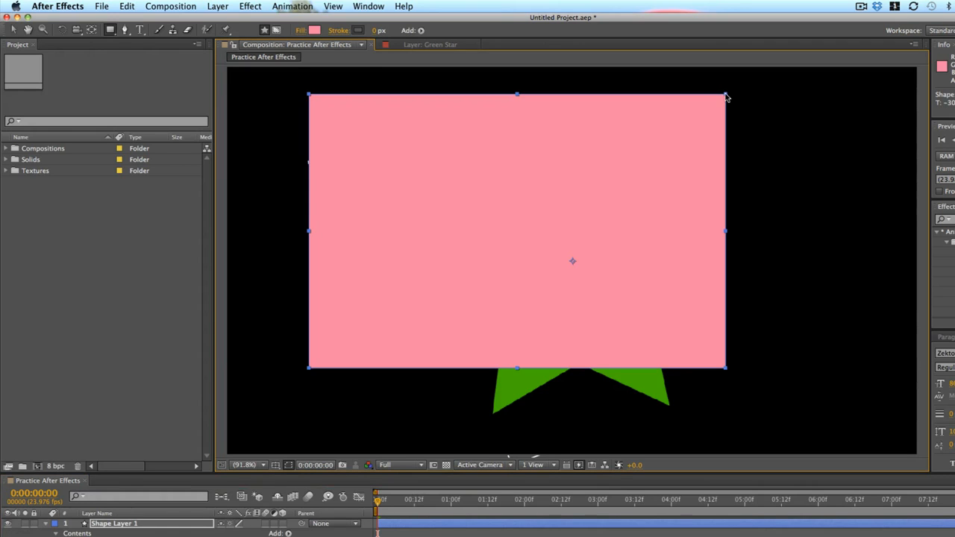
{"action": "key", "text": "super+z"}
Try drawing a polygon shape with the Polygon tool over the star and undo it.
{"action": "left_click", "coordinate": [109, 30]}
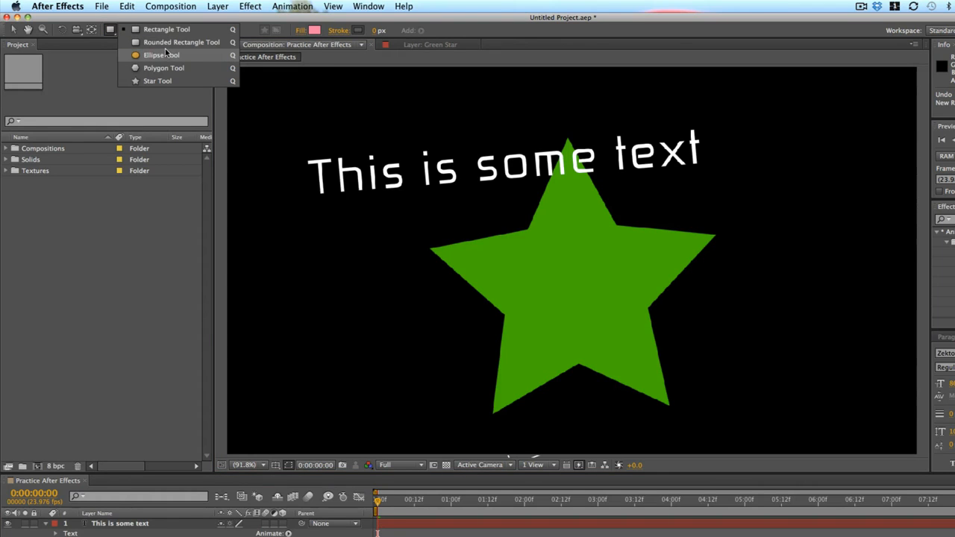
{"action": "left_click", "coordinate": [182, 67]}
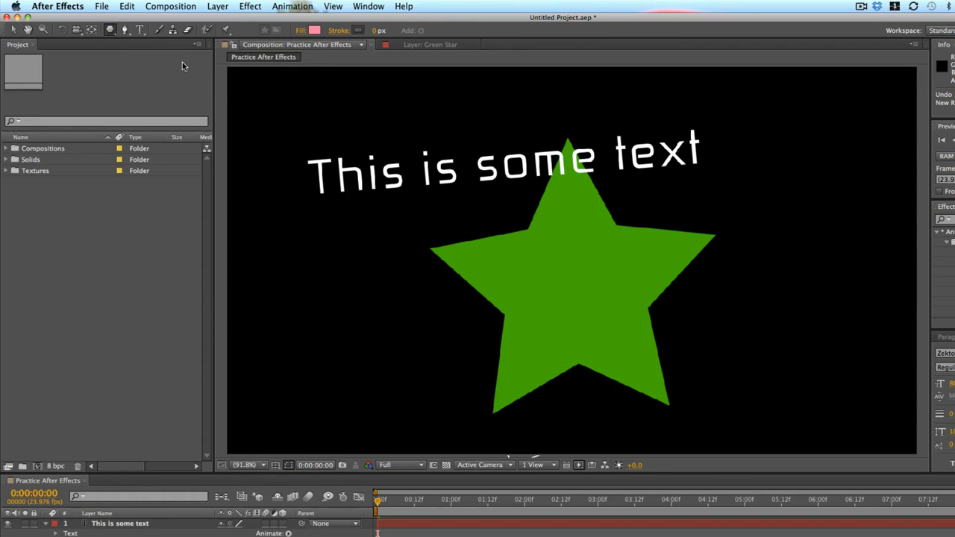
{"action": "left_click_drag", "start_coordinate": [572, 260], "coordinate": [629, 237]}
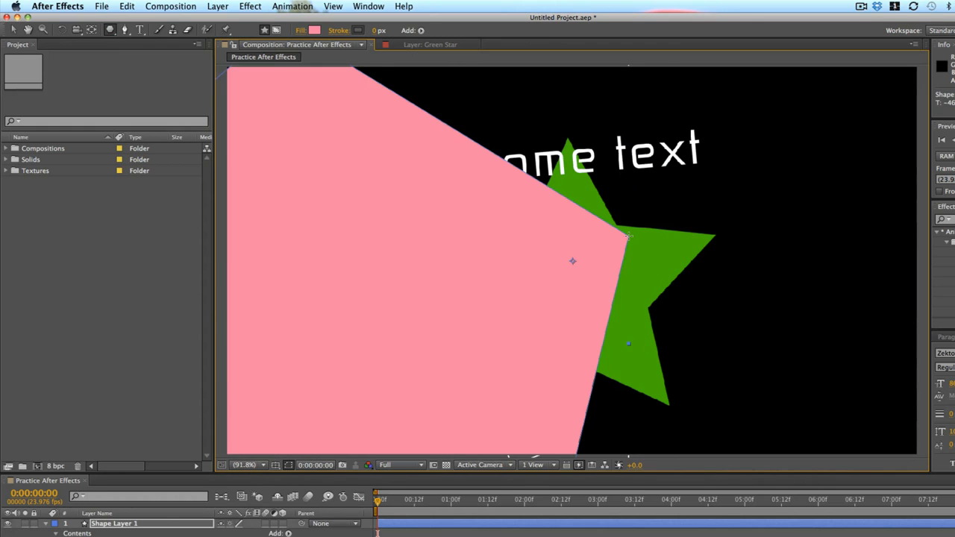
{"action": "key", "text": "super+z"}
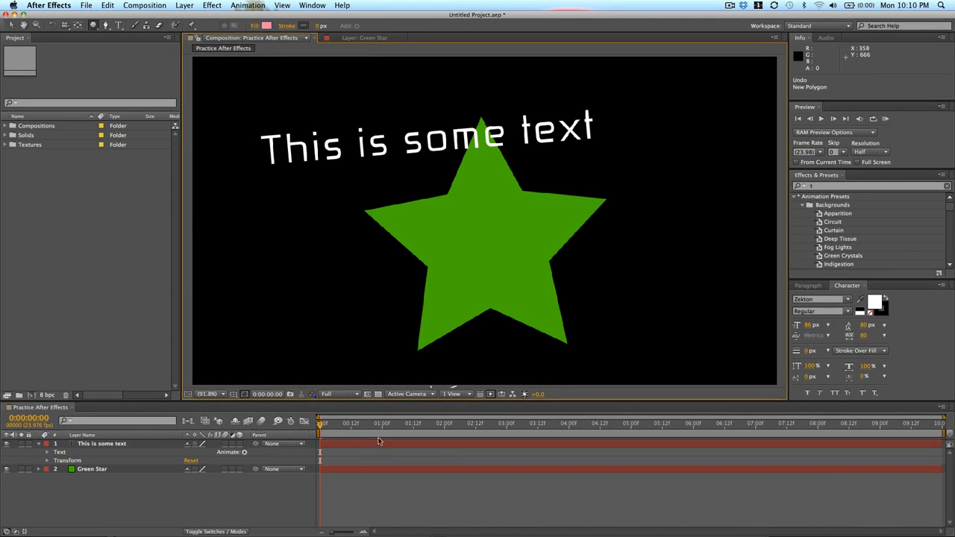
Try drawing a polygon mask on the text layer and undo it.
{"action": "left_click", "coordinate": [342, 444]}
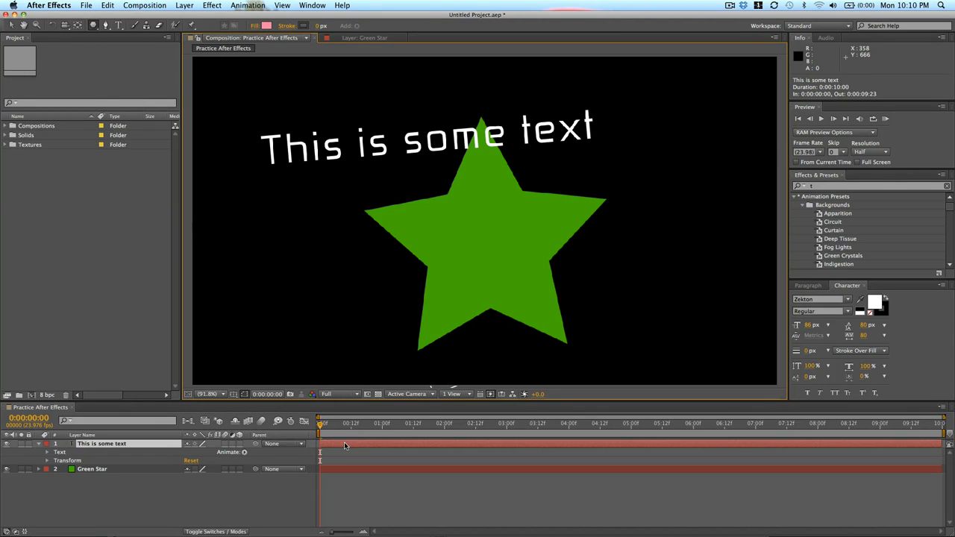
{"action": "left_click_drag", "start_coordinate": [319, 83], "coordinate": [413, 162]}
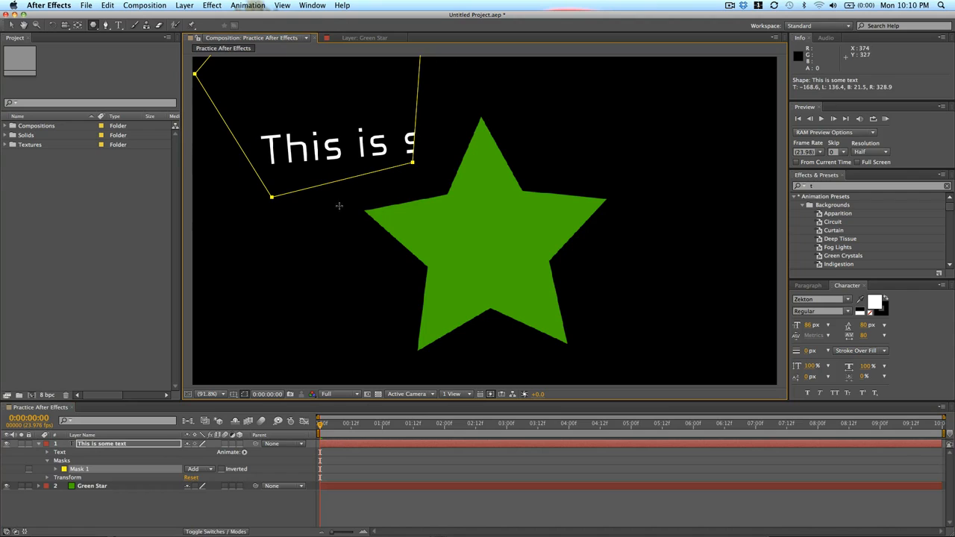
{"action": "key", "text": "super+z"}
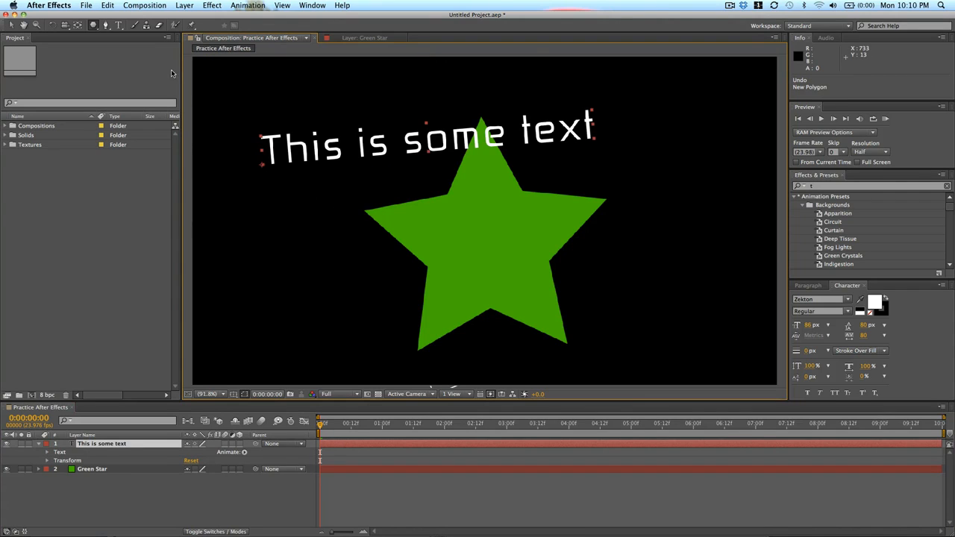
Try drawing a mask around the text with the Pen tool and undo the points.
{"action": "left_click", "coordinate": [106, 26]}
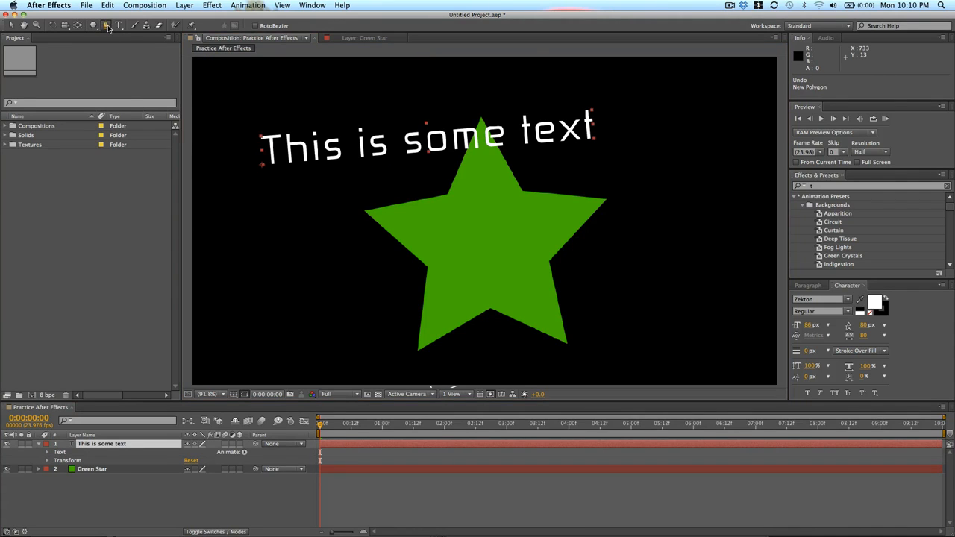
{"action": "left_click", "coordinate": [335, 118]}
{"action": "left_click", "coordinate": [328, 199]}
{"action": "left_click", "coordinate": [546, 132]}
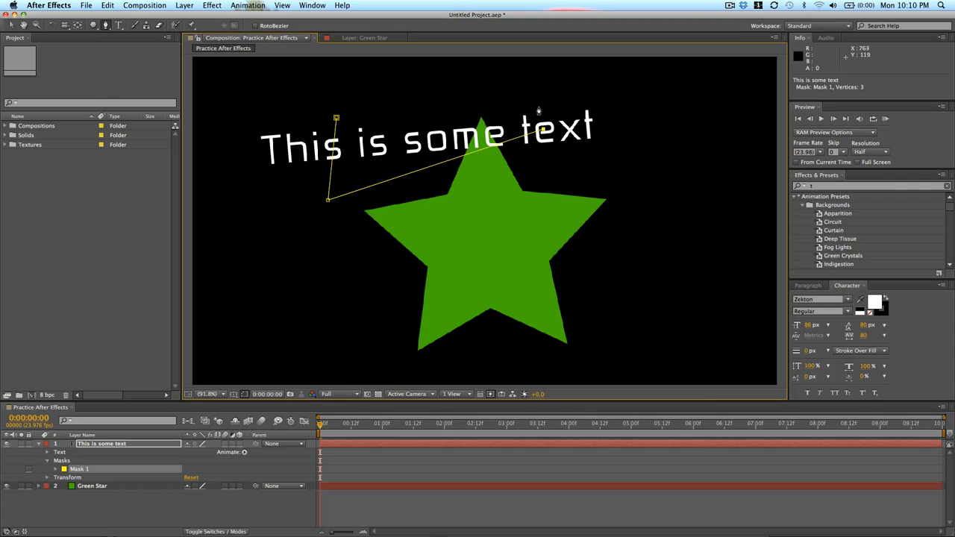
{"action": "left_click", "coordinate": [440, 89]}
{"action": "left_click", "coordinate": [335, 119]}
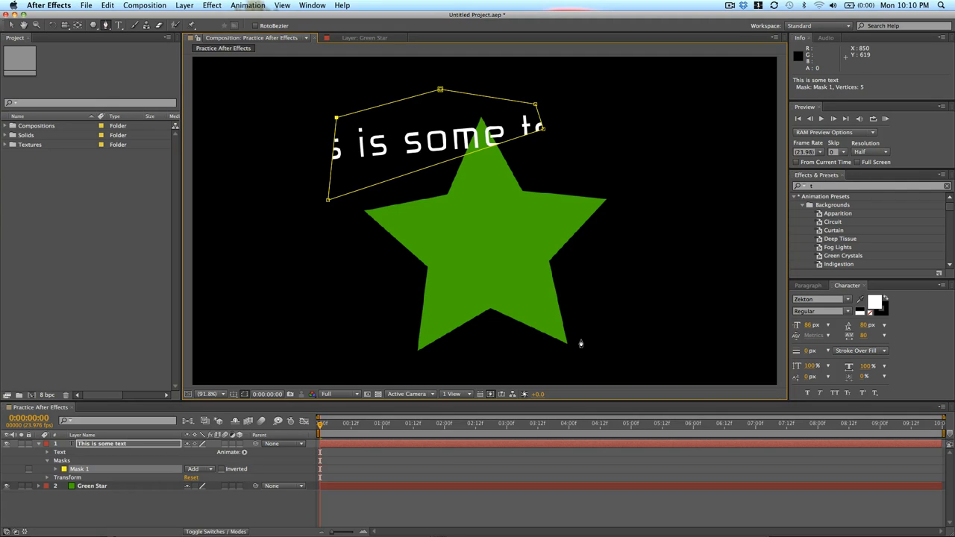
{"action": "key", "text": "super+z"}
{"action": "key", "text": "super+z"}
{"action": "key", "text": "super+z"}
{"action": "key", "text": "super+z"}
{"action": "key", "text": "super+z"}
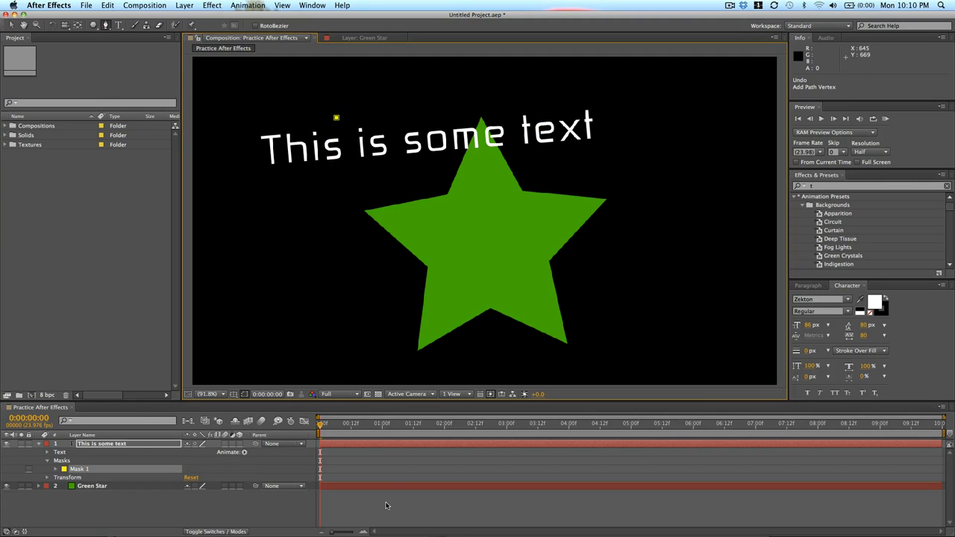
Try drawing a closed pen shape across the star and delete the resulting shape layer.
{"action": "left_click_drag", "start_coordinate": [301, 280], "coordinate": [654, 251]}
{"action": "left_click_drag", "start_coordinate": [540, 176], "coordinate": [335, 246]}
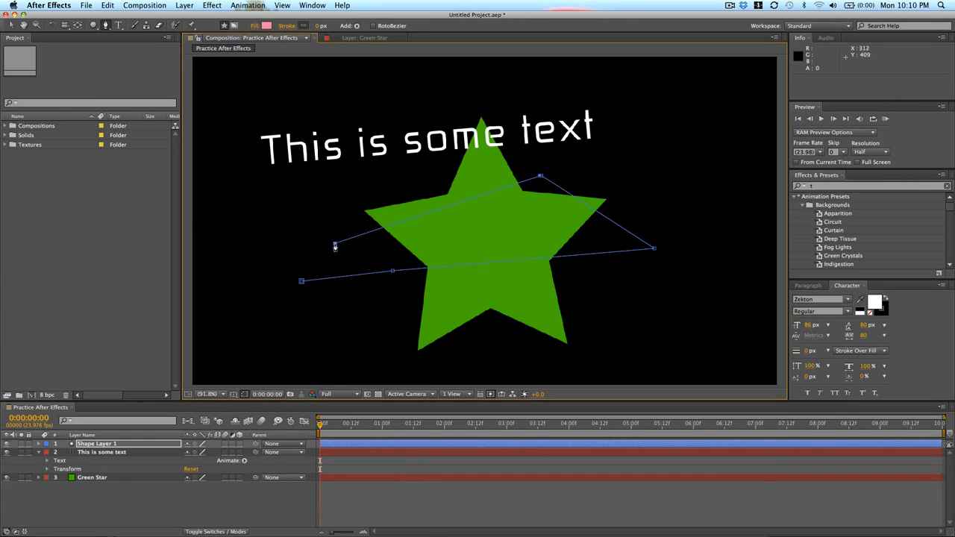
{"action": "left_click", "coordinate": [301, 281]}
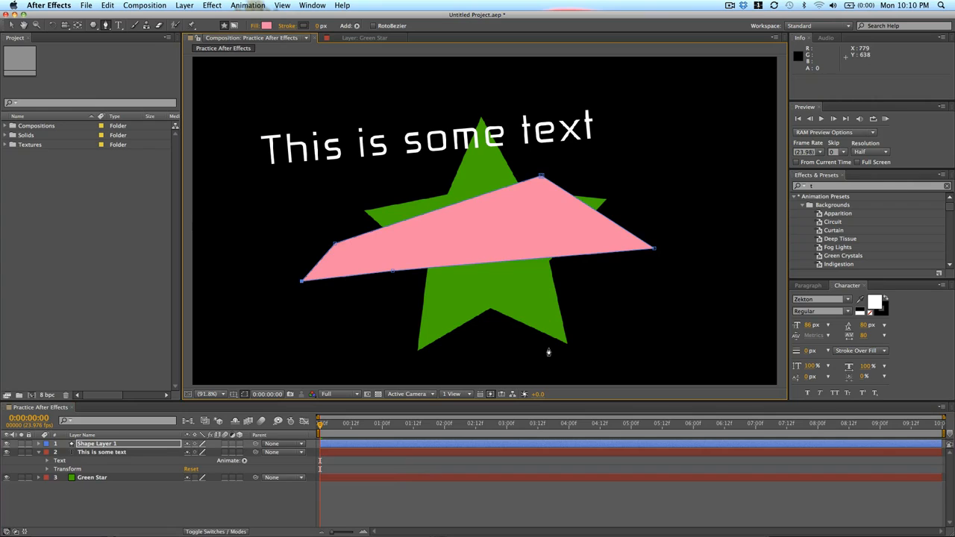
{"action": "key", "text": "super+z"}
{"action": "left_click", "coordinate": [378, 444]}
{"action": "key", "text": "Delete"}
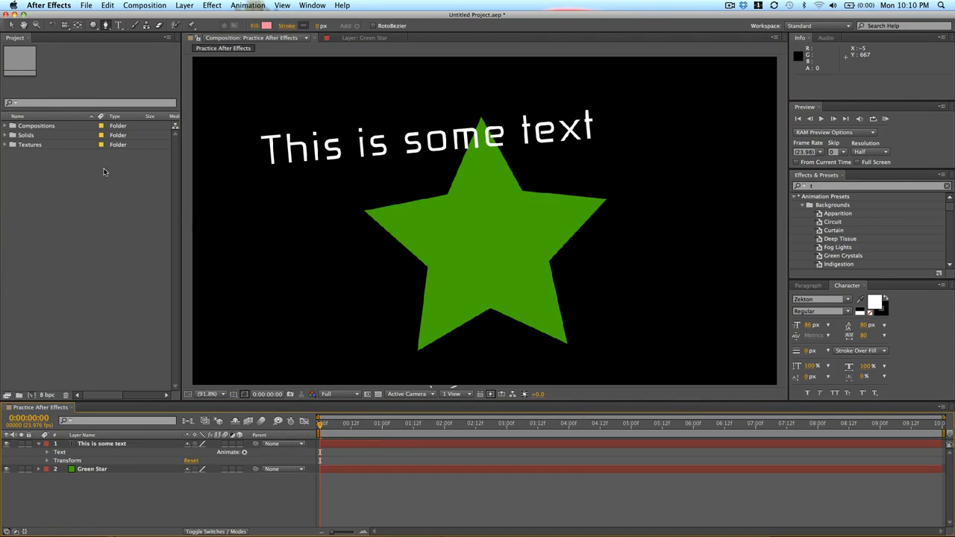
Try typing a new text layer below the star with the Type tool and delete it.
{"action": "left_click", "coordinate": [117, 25]}
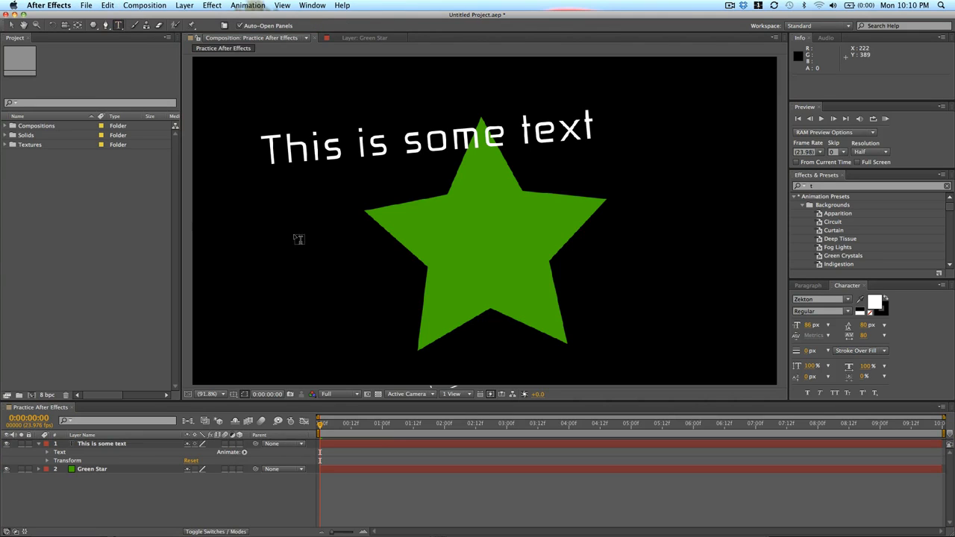
{"action": "left_click", "coordinate": [274, 288]}
{"action": "type", "text": "fasdfl;ajsd;fajsd;fljas;"}
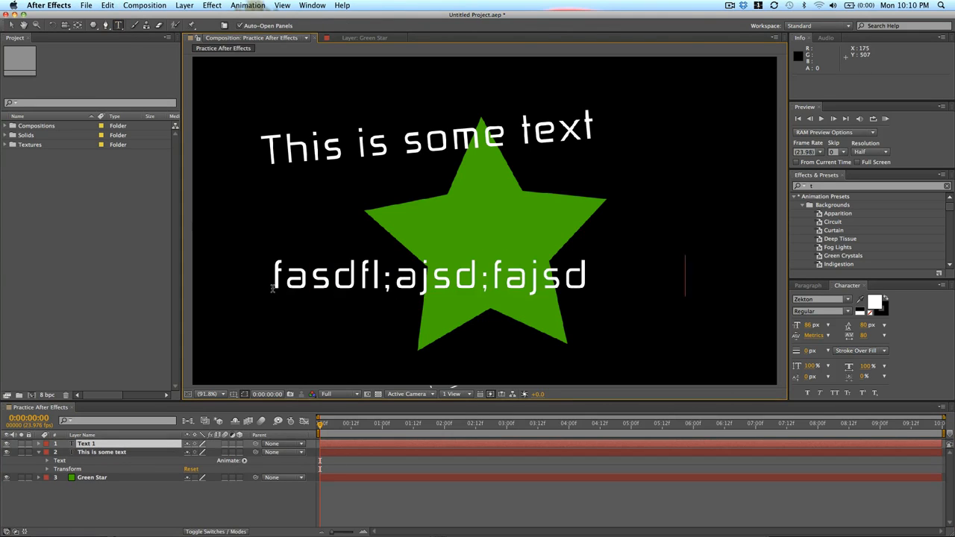
{"action": "left_click", "coordinate": [408, 443]}
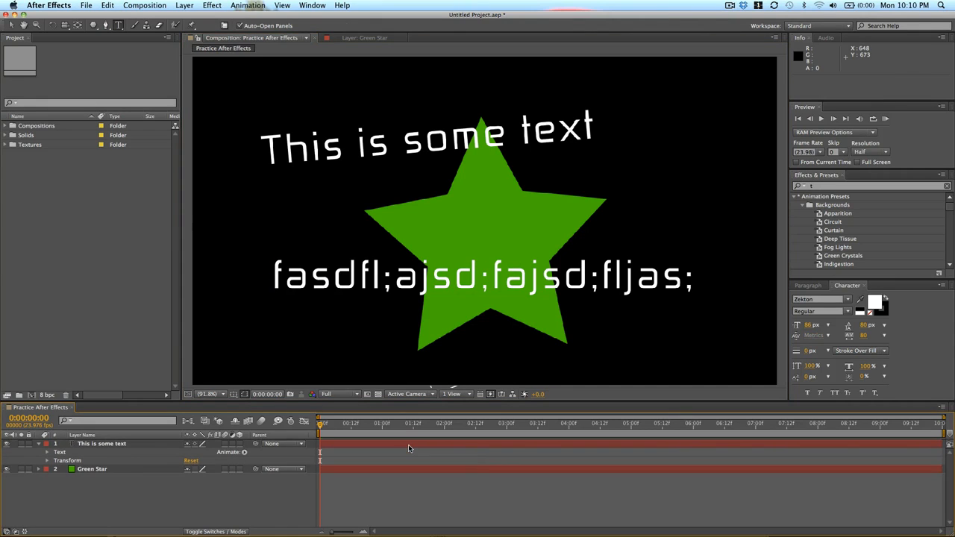
{"action": "key", "text": "Delete"}
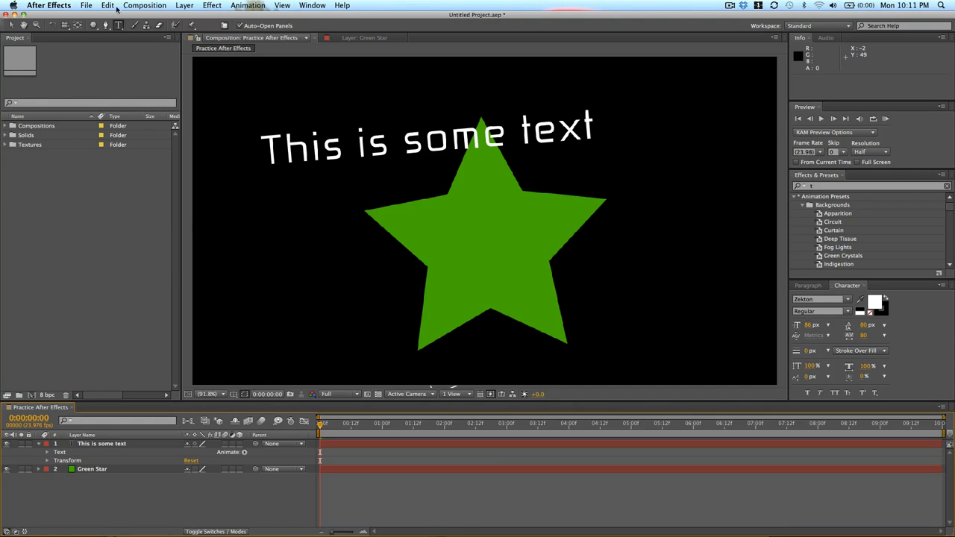
Move the text down onto the star and replace its content with YOU ARE A STAR.
{"action": "key", "text": "v"}
{"action": "left_click_drag", "start_coordinate": [353, 147], "coordinate": [412, 227]}
{"action": "key", "text": "super+t"}
{"action": "key", "text": "super+a"}
{"action": "type", "text": "YOU AR"}
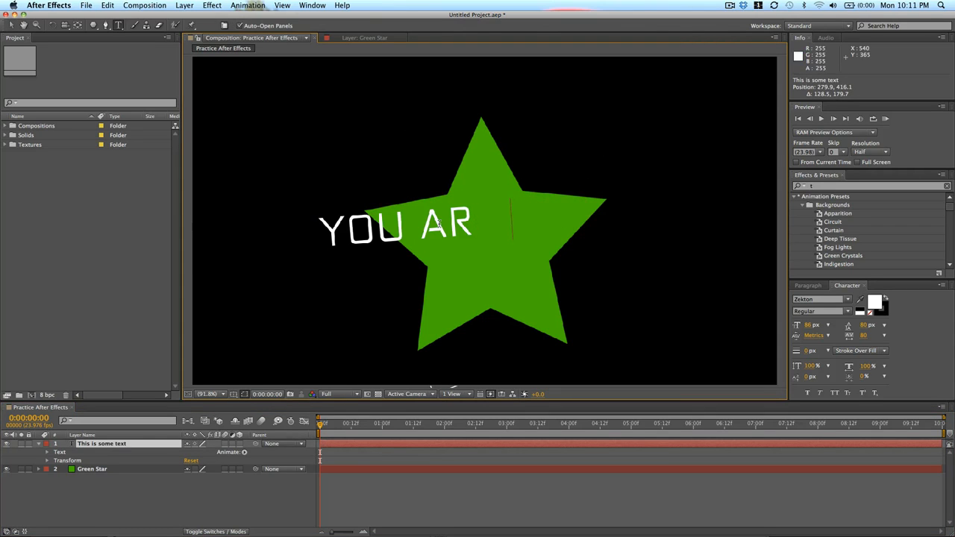
{"action": "type", "text": "E A STAR"}
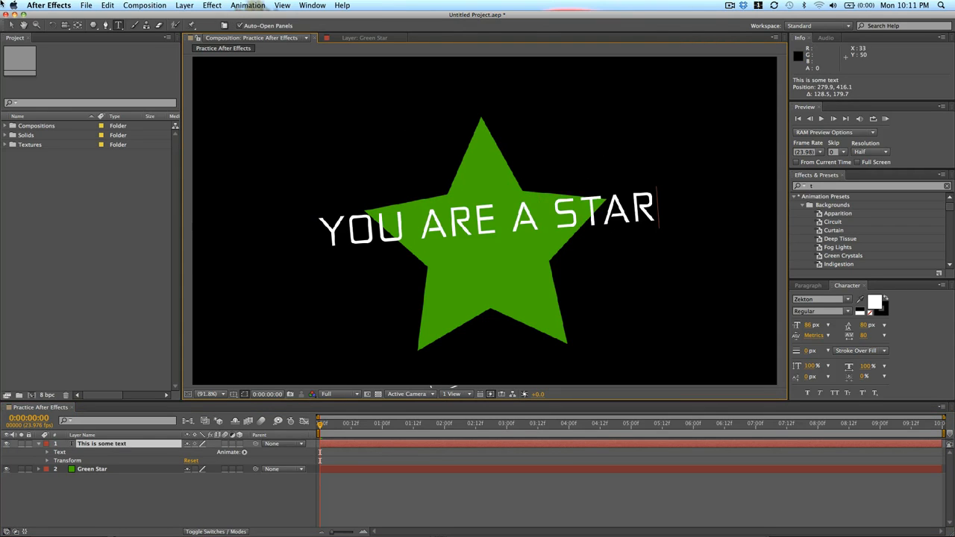
{"action": "key", "text": "Escape"}
Nudge the YOU ARE A STAR text slightly lower.
{"action": "key", "text": "v"}
{"action": "left_click_drag", "start_coordinate": [509, 207], "coordinate": [522, 230]}
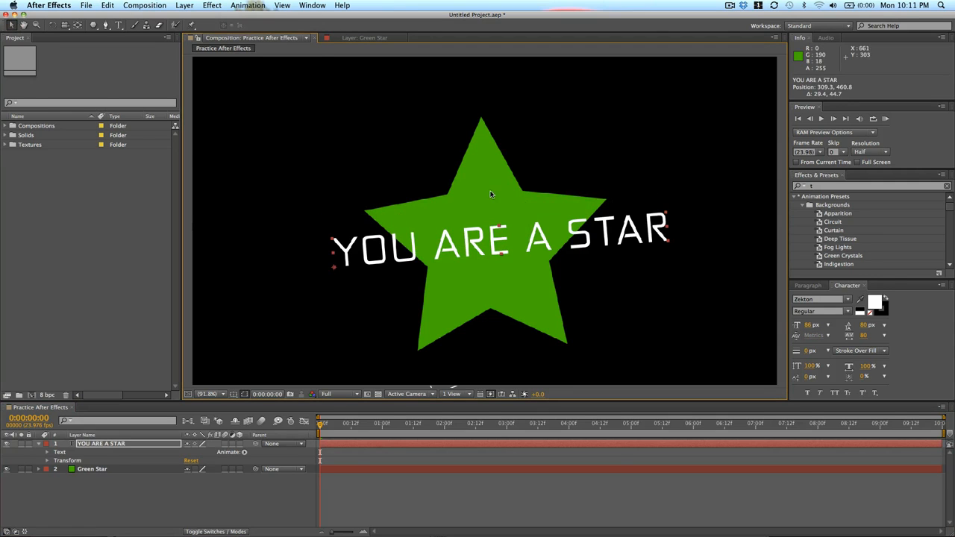
Enlarge the star by its corner handle and move it upward in the composition.
{"action": "left_click", "coordinate": [490, 196]}
{"action": "left_click_drag", "start_coordinate": [564, 86], "coordinate": [620, 62]}
{"action": "left_click_drag", "start_coordinate": [490, 183], "coordinate": [485, 106]}
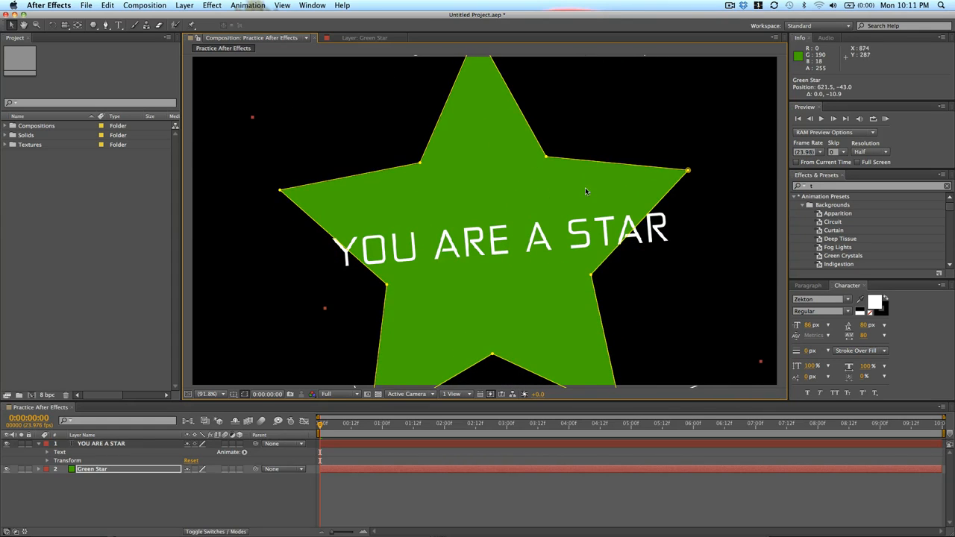
Move the text up into the star's upper arms and deselect the layers.
{"action": "left_click", "coordinate": [281, 291]}
{"action": "left_click_drag", "start_coordinate": [401, 257], "coordinate": [395, 222]}
{"action": "left_click", "coordinate": [486, 459]}
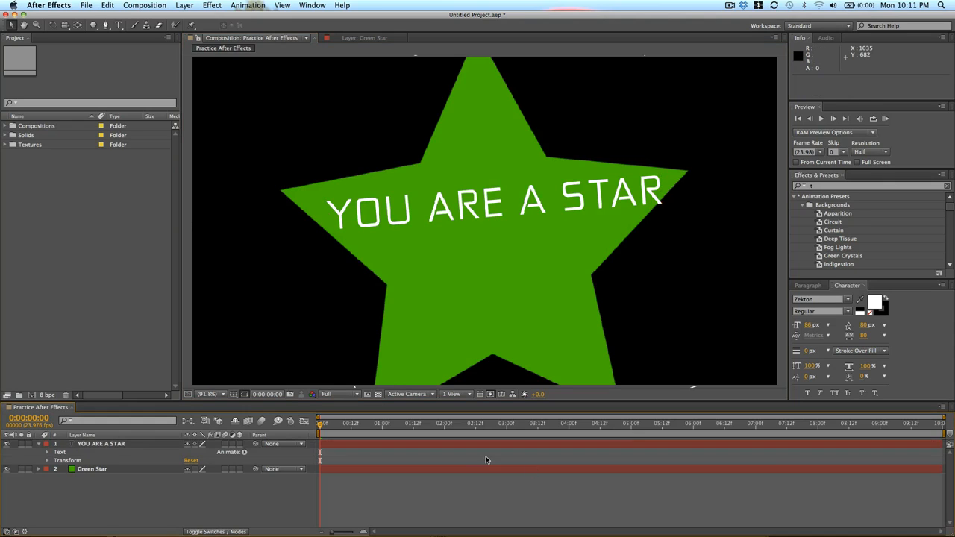
Select all layers and toggle their Scale properties in the timeline.
{"action": "key", "text": "super+a"}
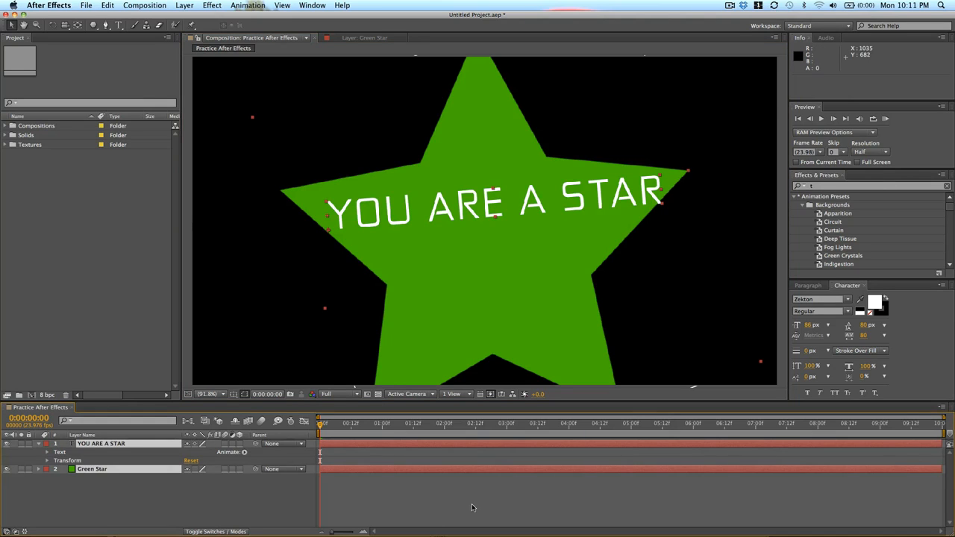
{"action": "key", "text": "s"}
{"action": "key", "text": "s"}
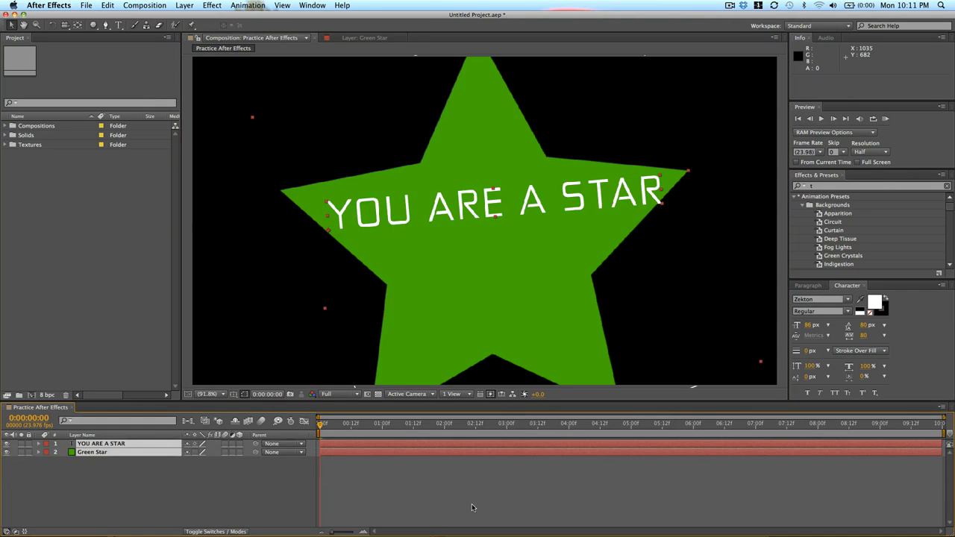